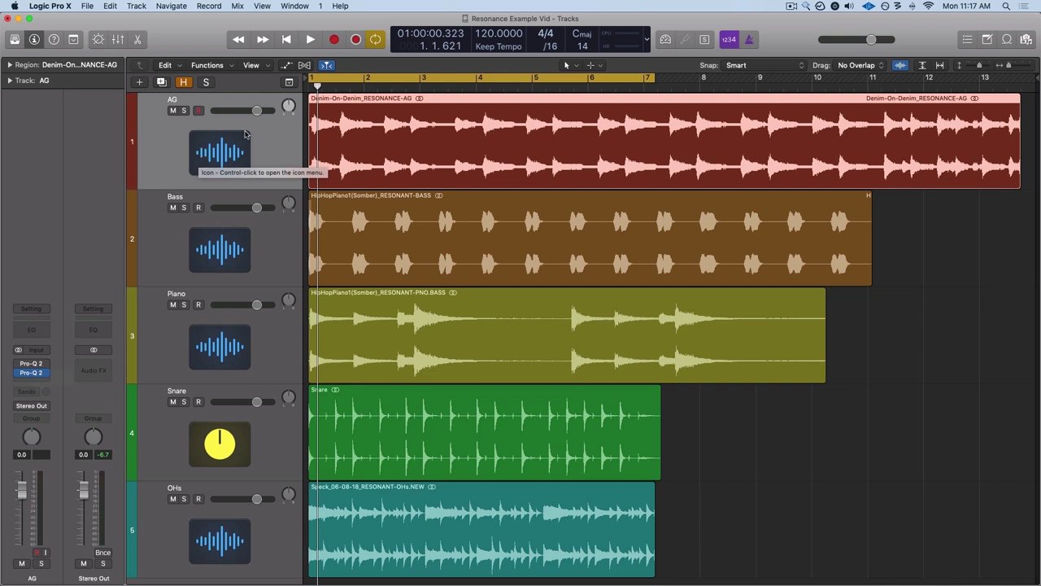
# Step: Solo AG and compare it with and without its Pro-Q 2 EQ during playback, ending with the EQ on
pyautogui.click(184, 110)
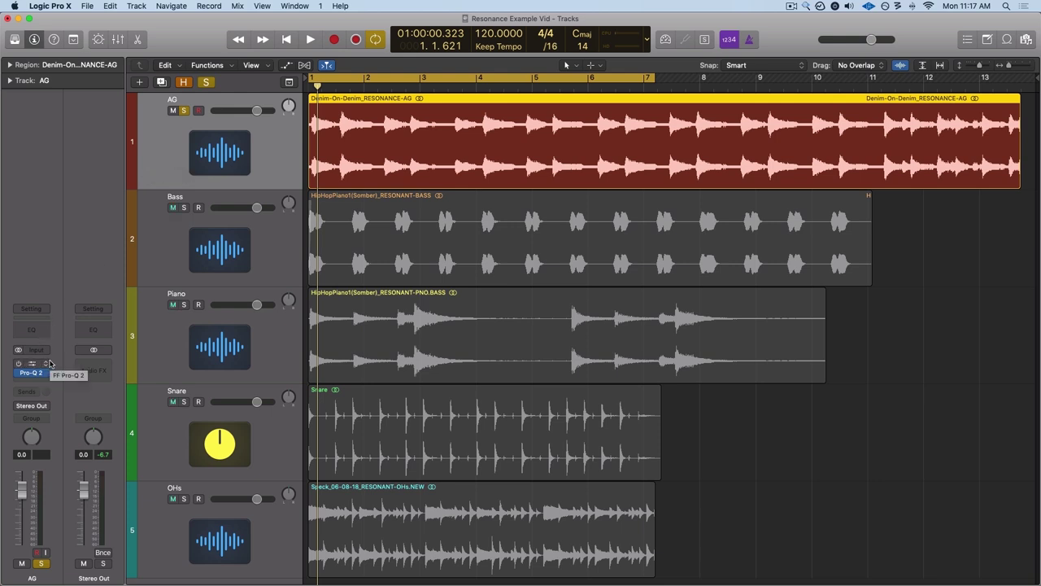
pyautogui.press('space')
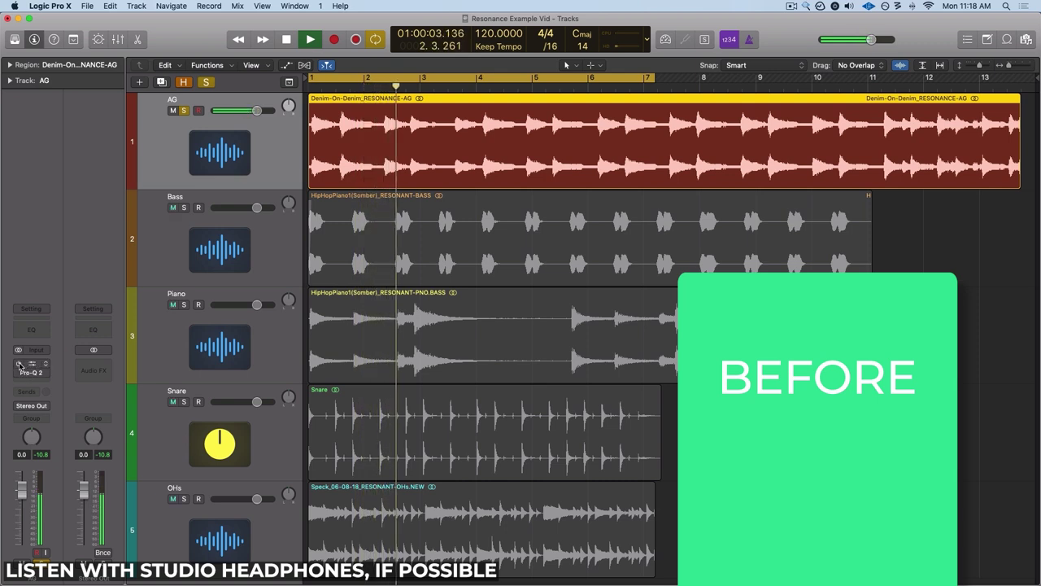
pyautogui.click(18, 363)
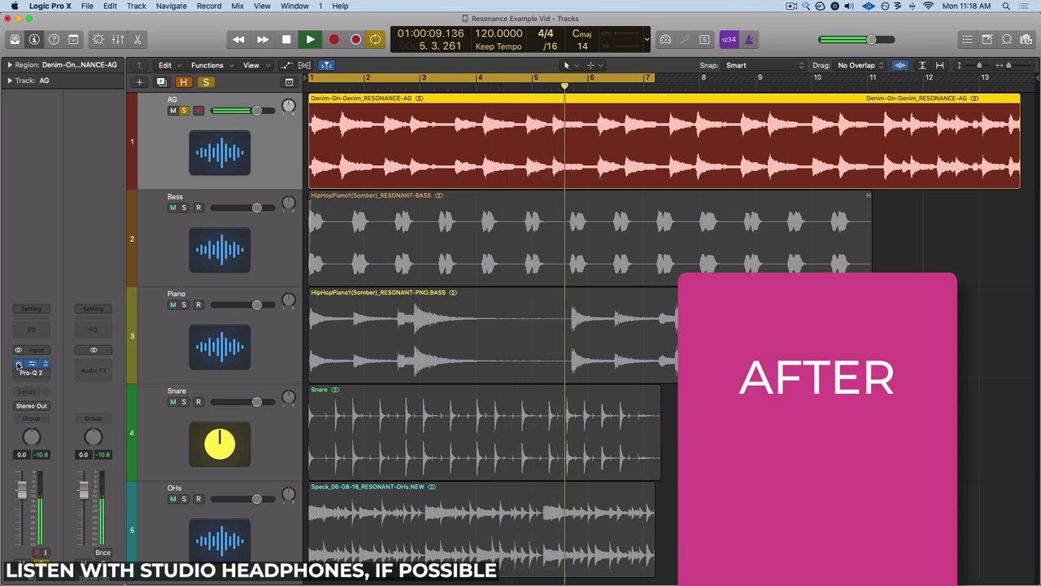
pyautogui.click(18, 364)
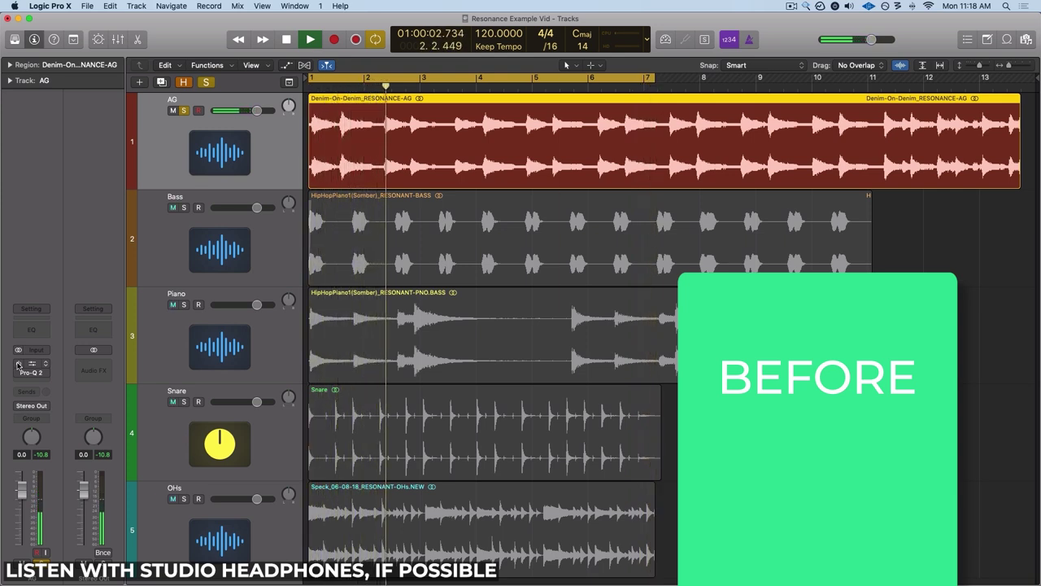
pyautogui.click(18, 364)
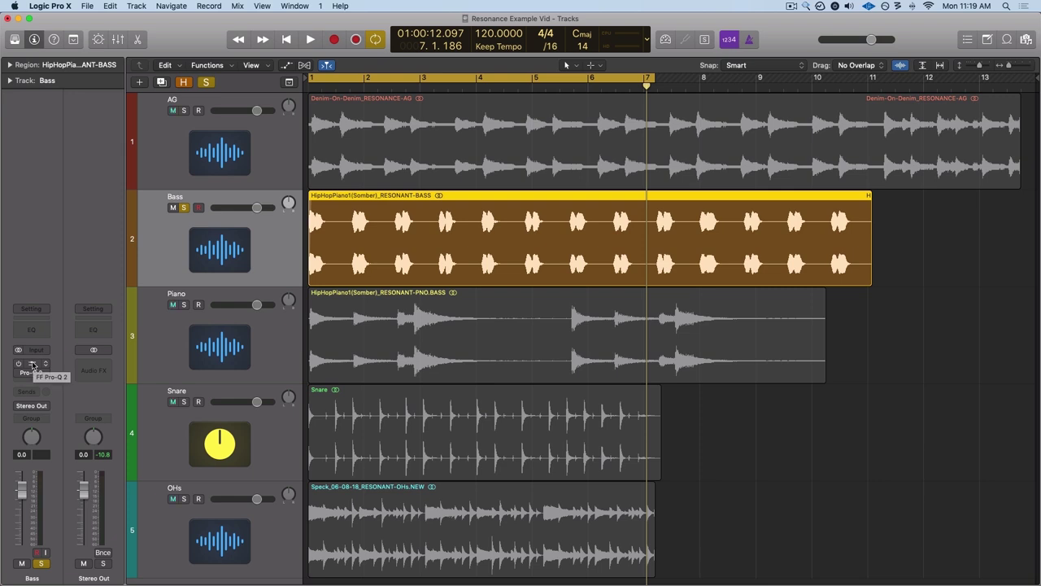
# Step: Play the soloed Bass and toggle its Pro-Q 2 bypass to compare, leaving the EQ on
pyautogui.press('space')
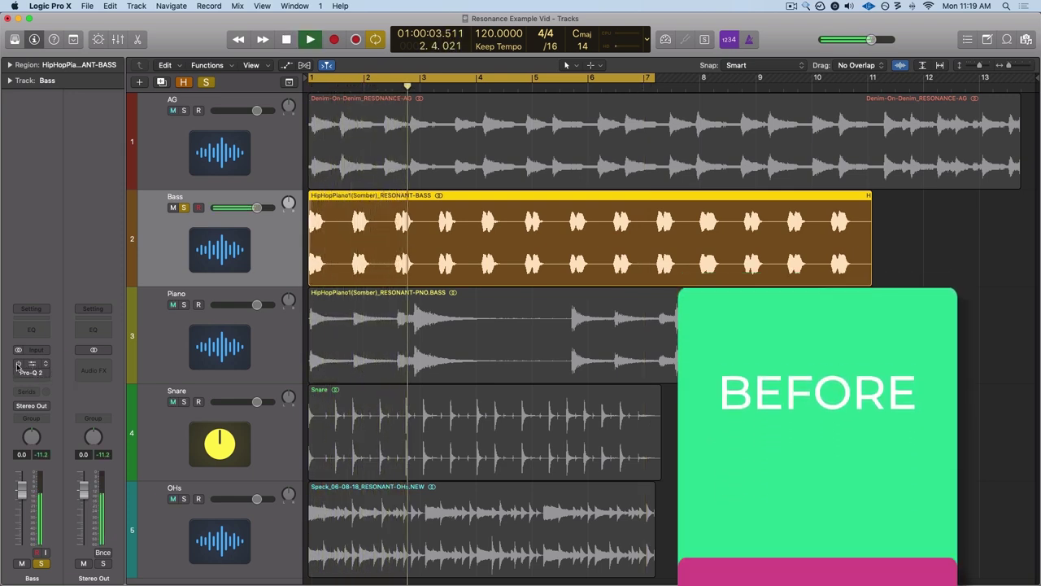
pyautogui.click(18, 364)
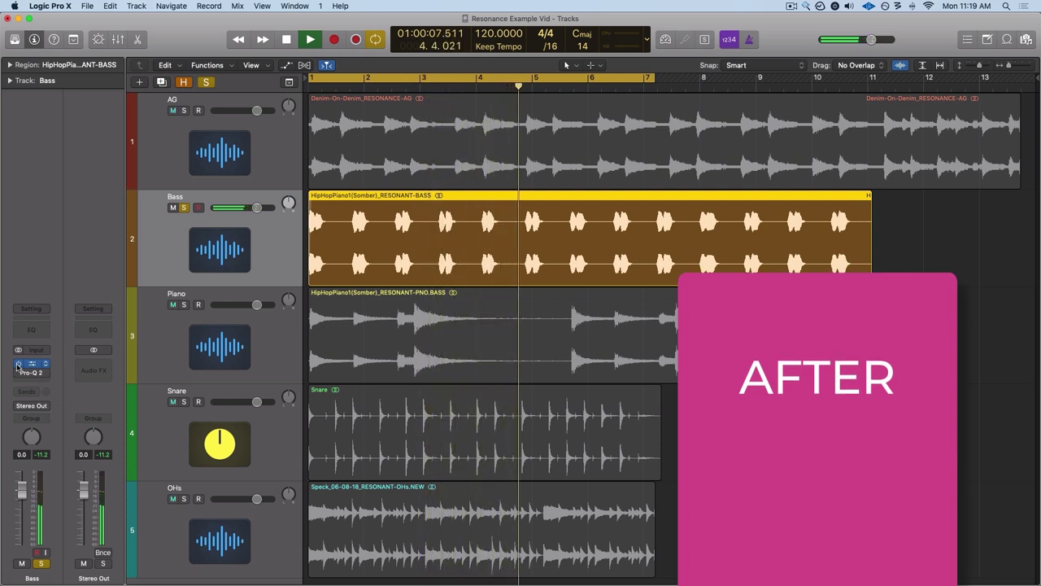
pyautogui.click(17, 364)
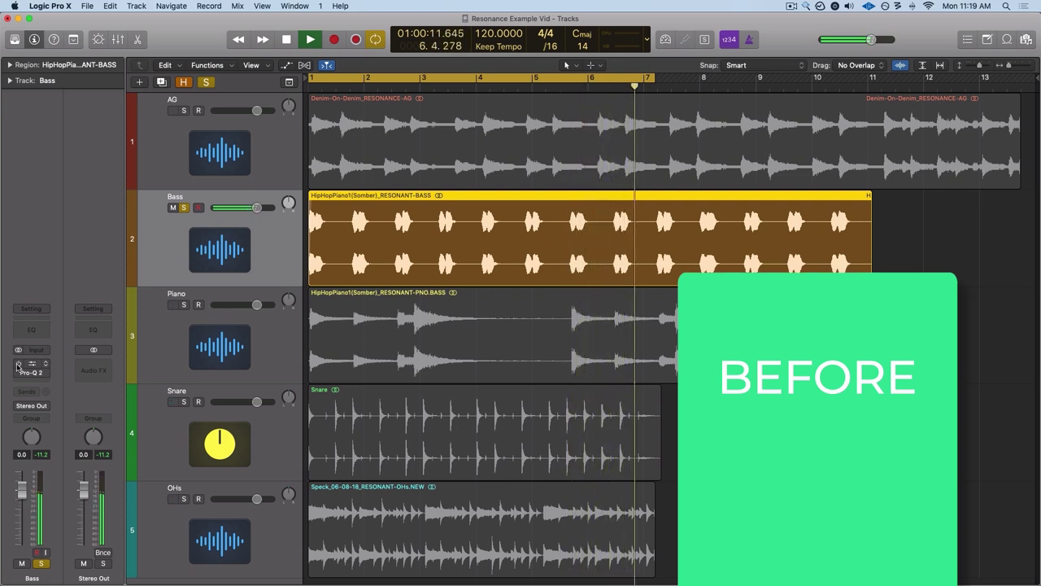
pyautogui.click(18, 364)
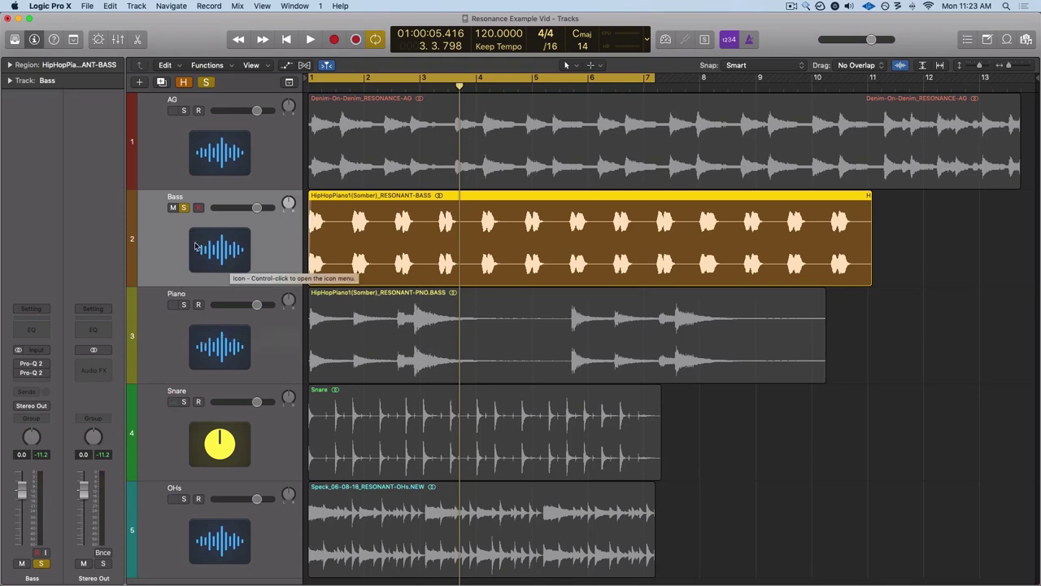
# Step: In the Bass Pro-Q 2, narrow the bell boost to Q 2.04 and sweep it to about 230 Hz
pyautogui.click(31, 372)
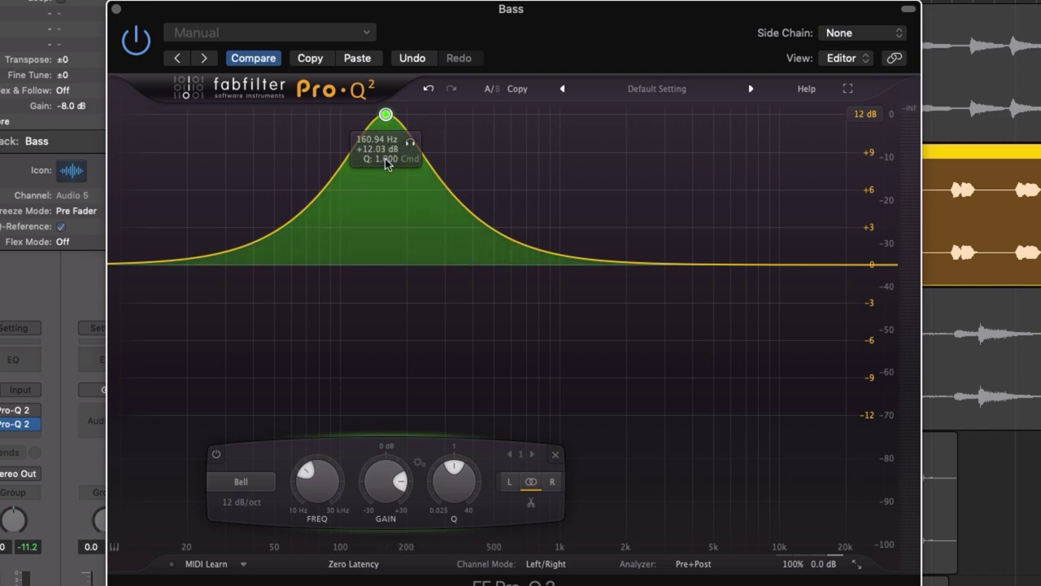
pyautogui.moveTo(464, 486); pyautogui.dragTo(446, 465)
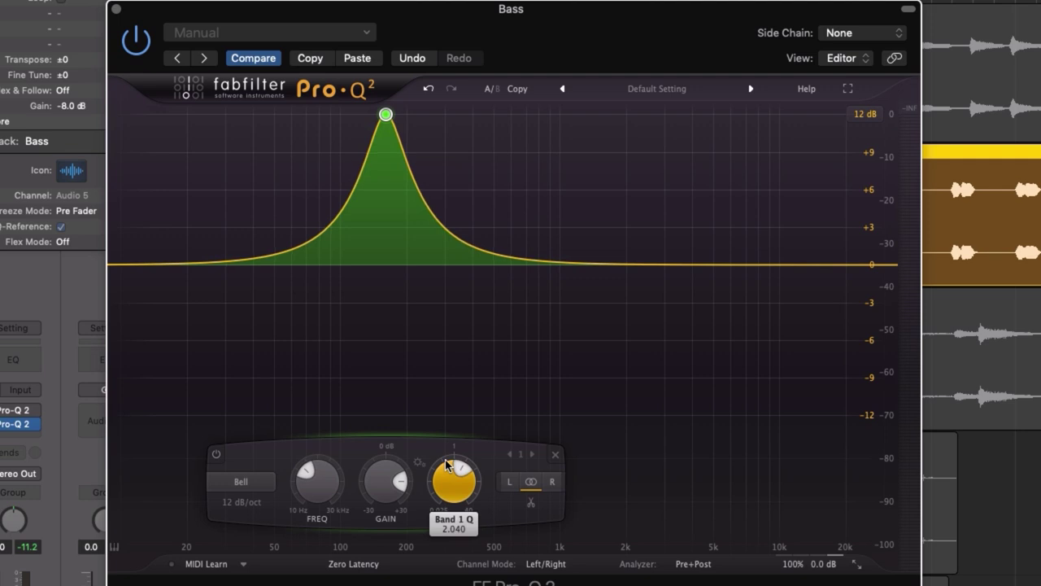
pyautogui.moveTo(385, 115); pyautogui.dragTo(313, 127)
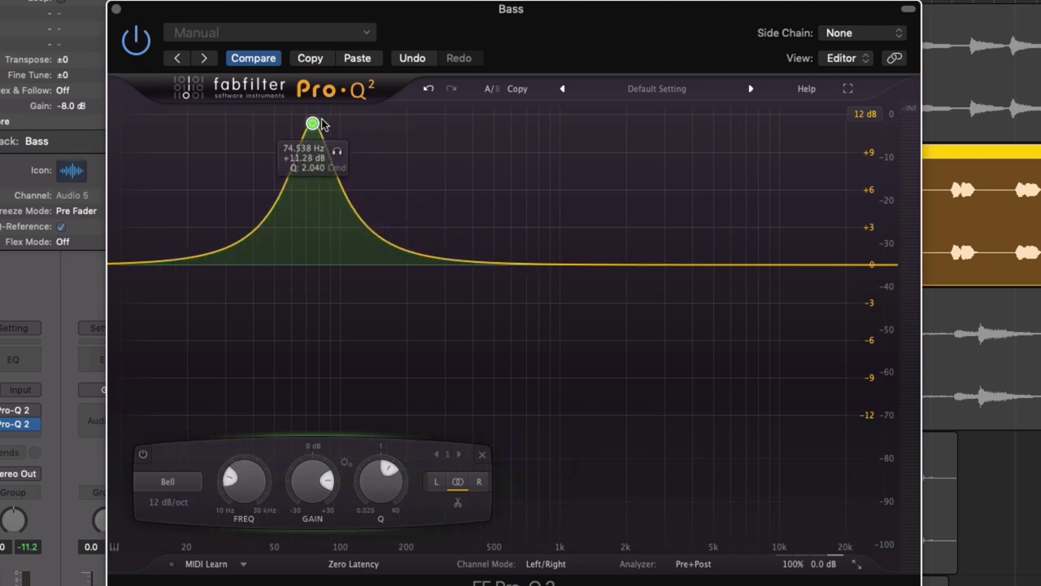
pyautogui.moveTo(316, 128); pyautogui.dragTo(633, 132)
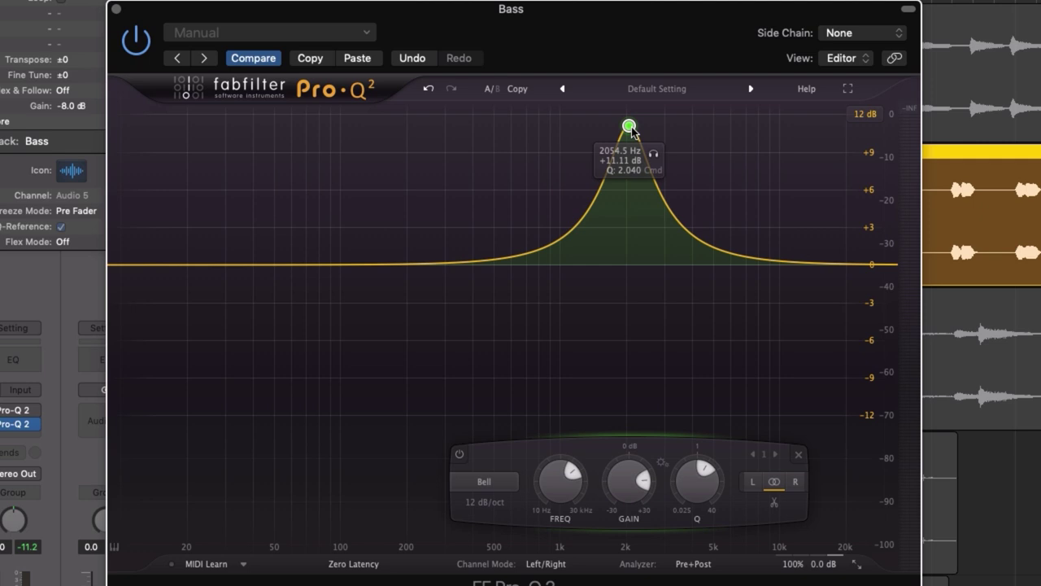
pyautogui.moveTo(631, 130); pyautogui.dragTo(423, 135)
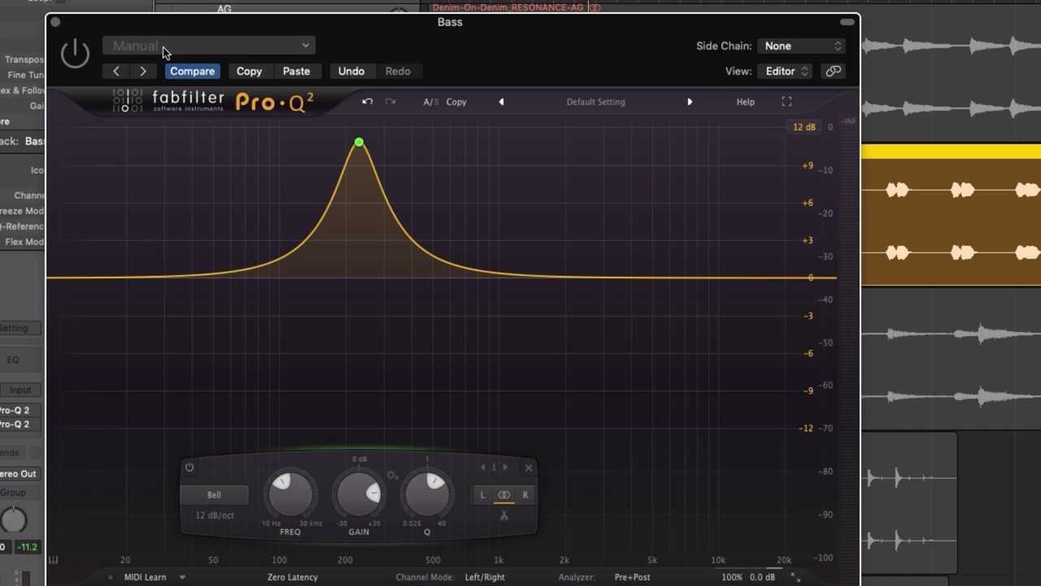
# Step: Re-enable the Bass Pro-Q 2 and sweep the boost from about 37 Hz up to about 600 Hz
pyautogui.moveTo(165, 30); pyautogui.dragTo(159, 29)
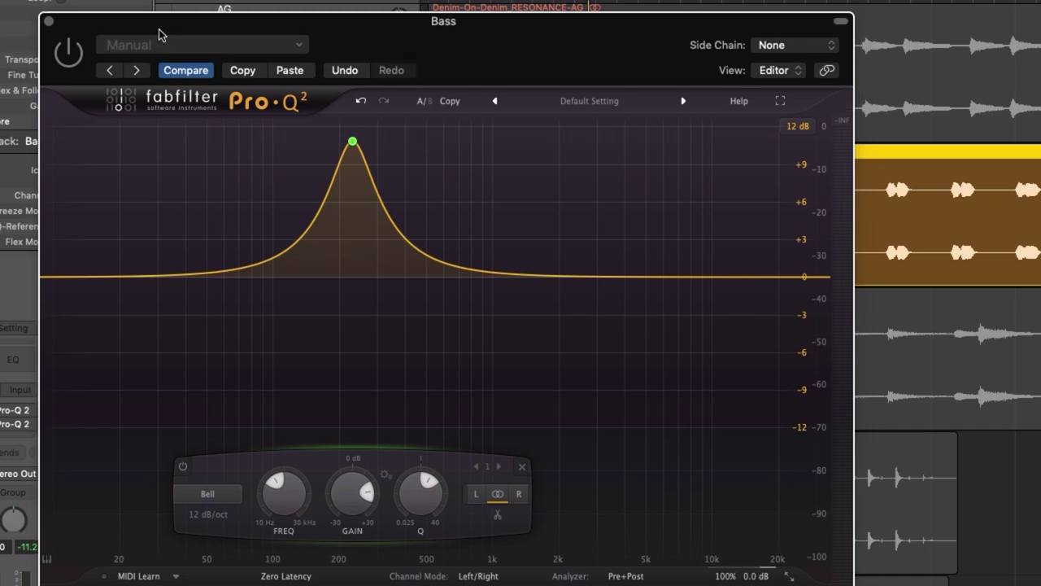
pyautogui.click(68, 52)
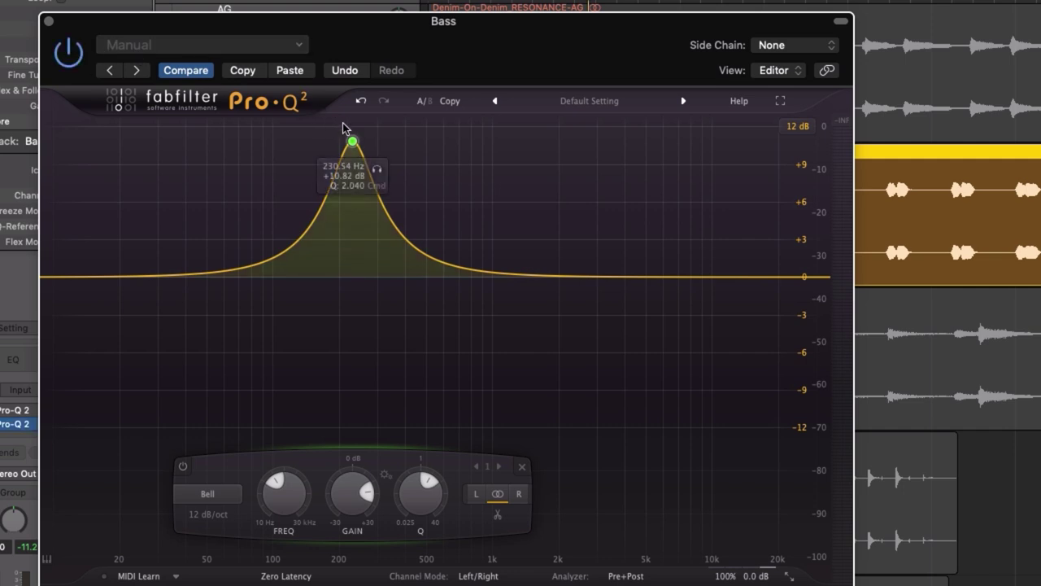
pyautogui.moveTo(353, 140); pyautogui.dragTo(179, 138)
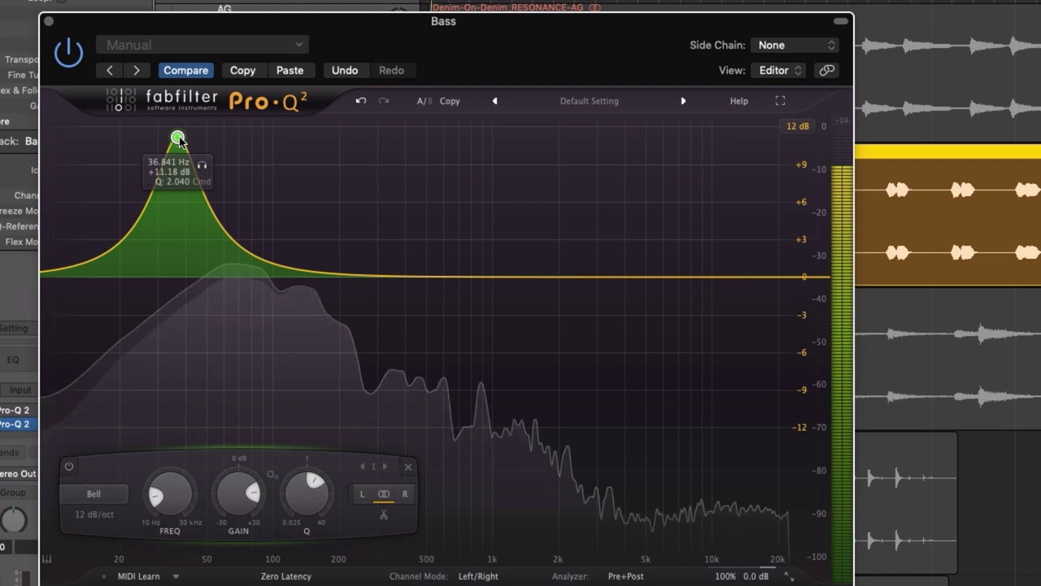
pyautogui.moveTo(183, 143); pyautogui.dragTo(447, 126)
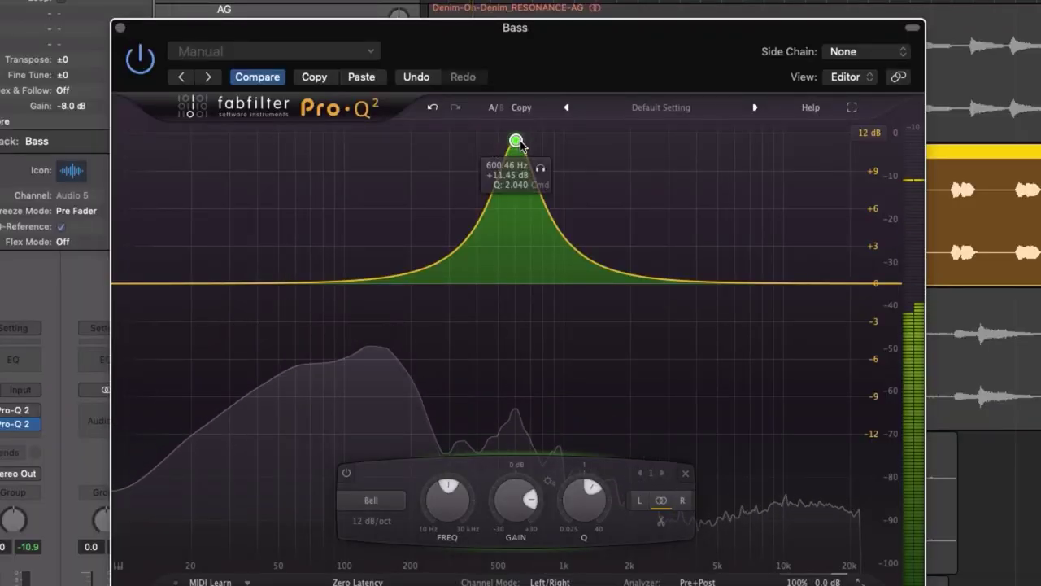
# Step: Narrow the Bass boost to a spike at 612.28 Hz with Q 19.761
pyautogui.moveTo(518, 143); pyautogui.dragTo(526, 148)
pyautogui.scroll(3, 525, 155)
pyautogui.scroll(3, 526, 166)
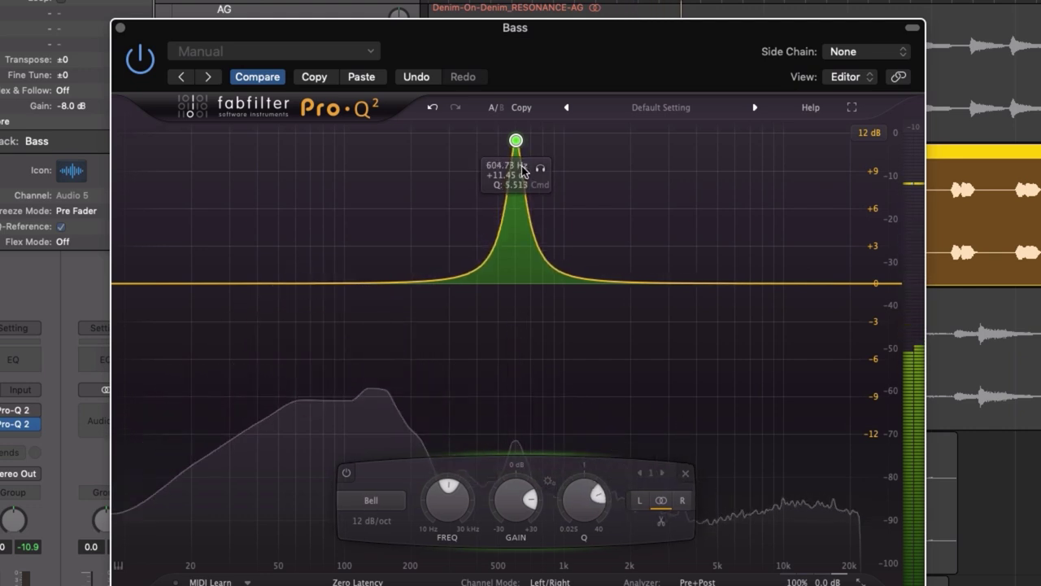
pyautogui.scroll(3, 526, 175)
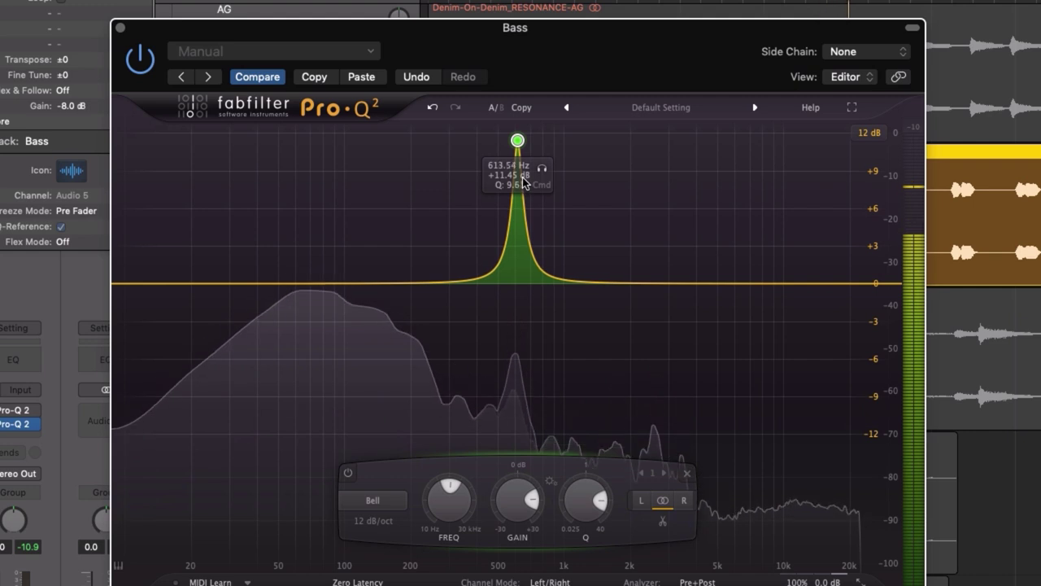
pyautogui.hscroll(-2, 524, 183)
pyautogui.hscroll(-1, 520, 179)
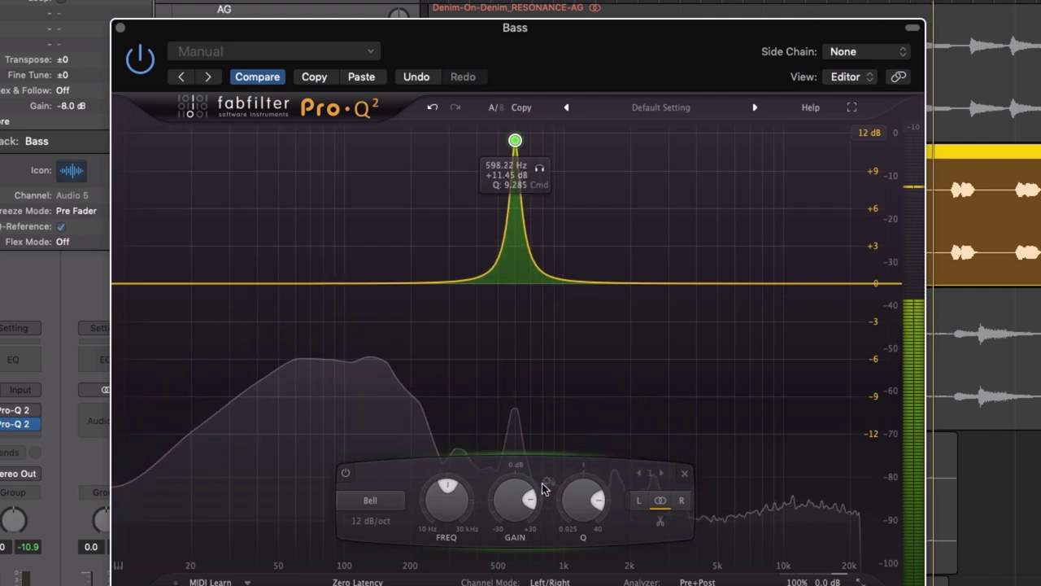
pyautogui.moveTo(444, 515); pyautogui.dragTo(456, 508)
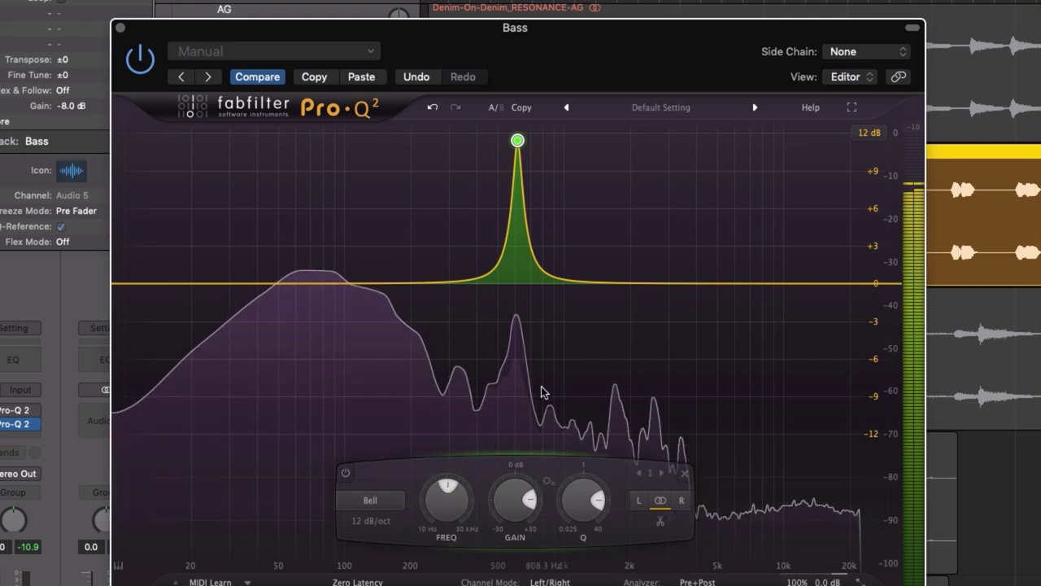
pyautogui.moveTo(580, 500); pyautogui.dragTo(577, 481)
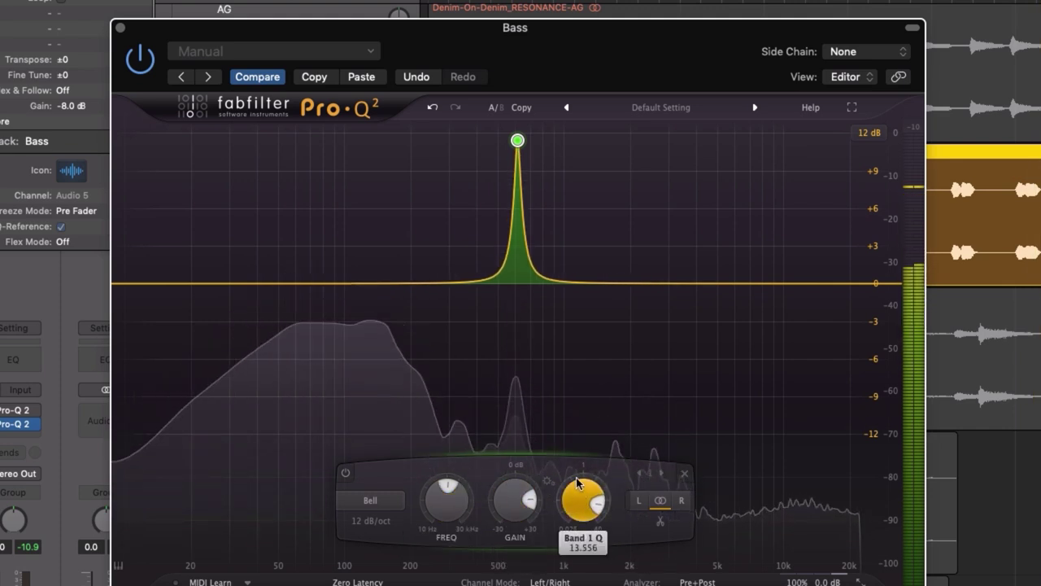
pyautogui.moveTo(619, 54); pyautogui.dragTo(616, 45)
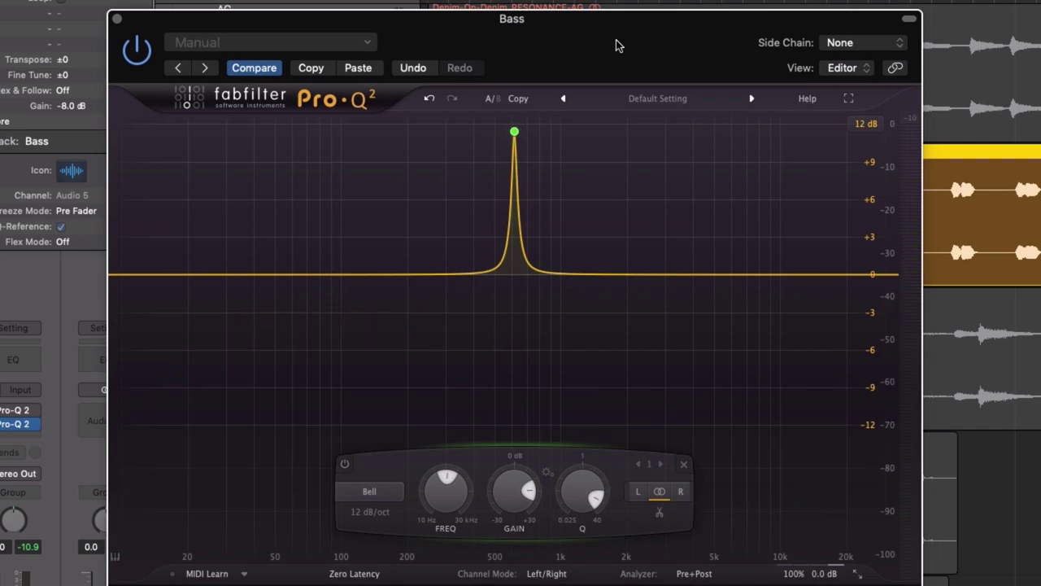
pyautogui.moveTo(528, 132)
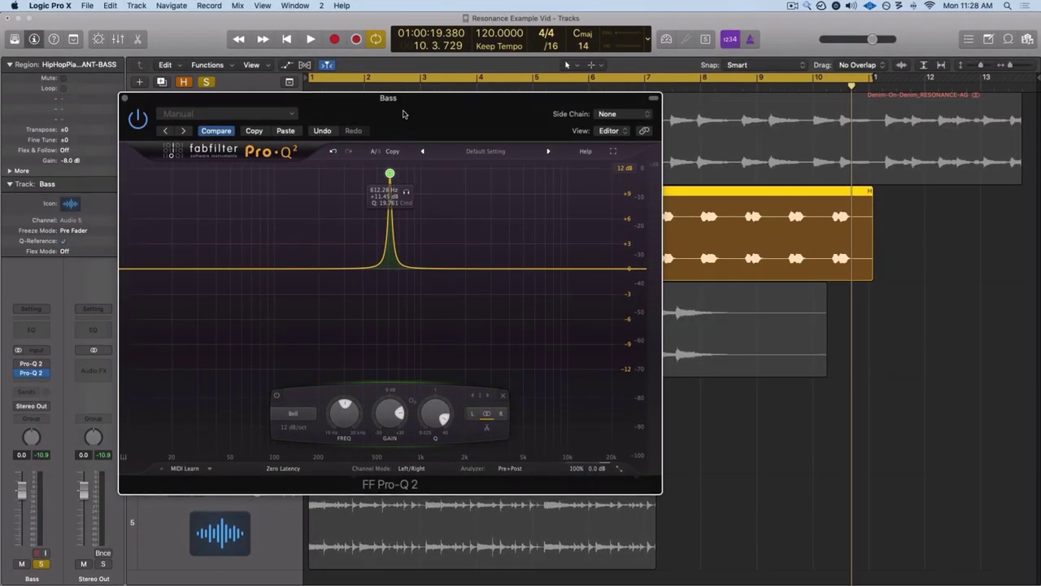
# Step: During playback, pull the 612 Hz band's gain down into a notch deeper than -16 dB
pyautogui.press('space')
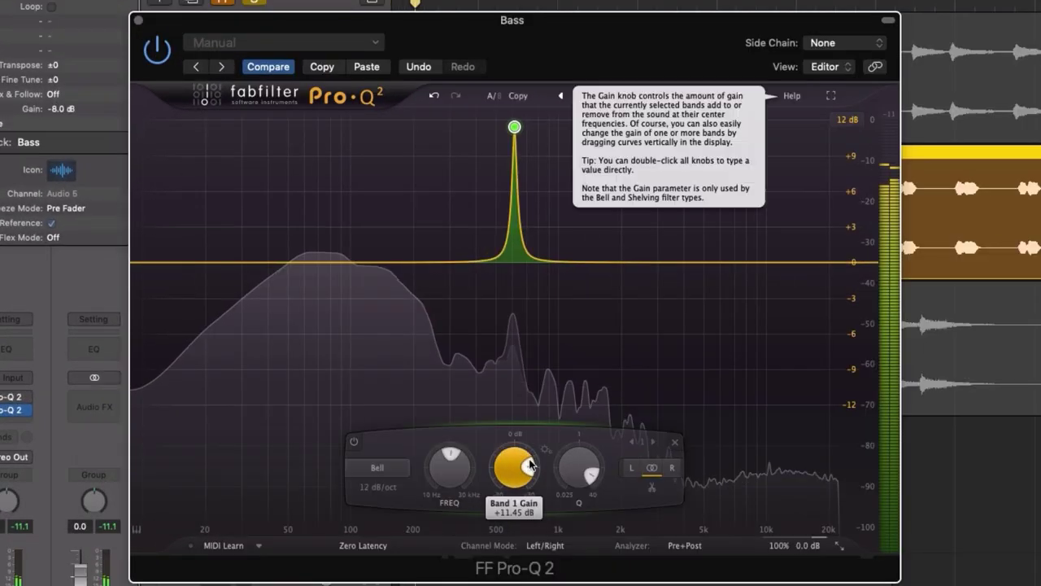
pyautogui.moveTo(530, 464); pyautogui.dragTo(512, 479)
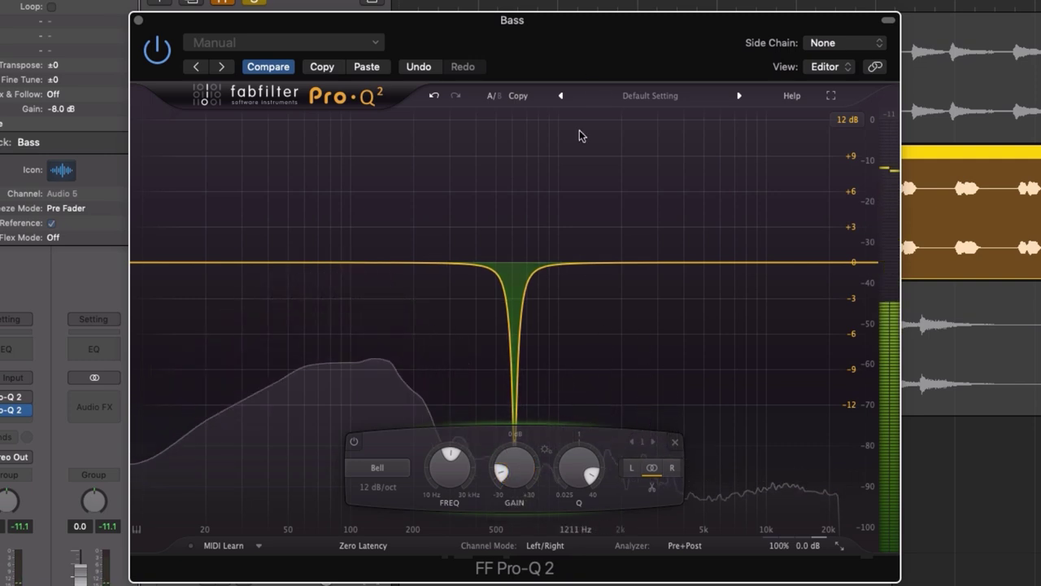
pyautogui.moveTo(578, 44); pyautogui.dragTo(583, 42)
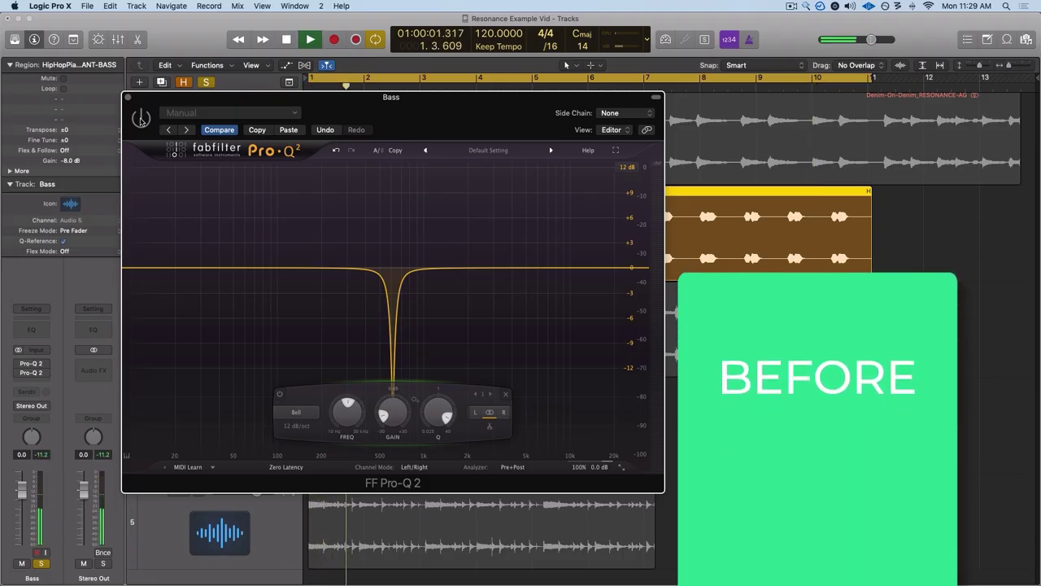
# Step: Toggle the Bass Pro-Q 2 power off and on during playback, ending with the notch active
pyautogui.click(140, 118)
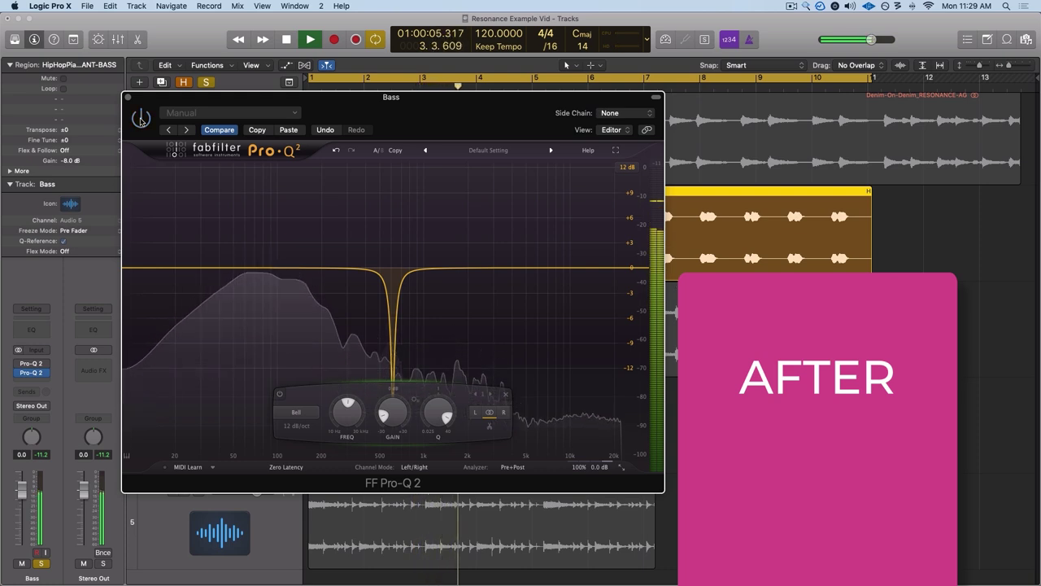
pyautogui.click(140, 119)
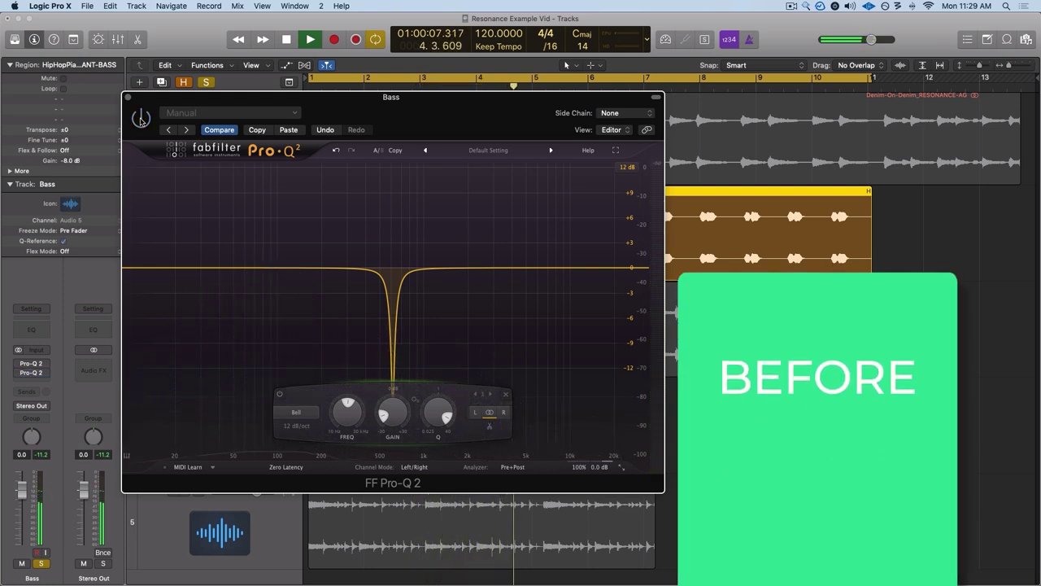
pyautogui.click(139, 118)
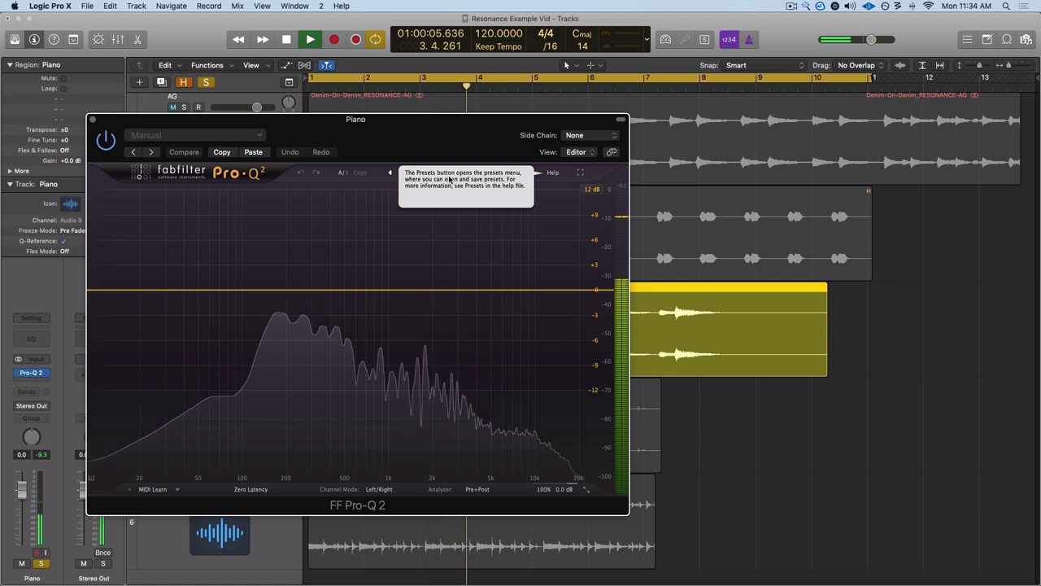
# Step: Move the Piano's flat Pro-Q 2 window slightly aside
pyautogui.moveTo(449, 136); pyautogui.dragTo(489, 125)
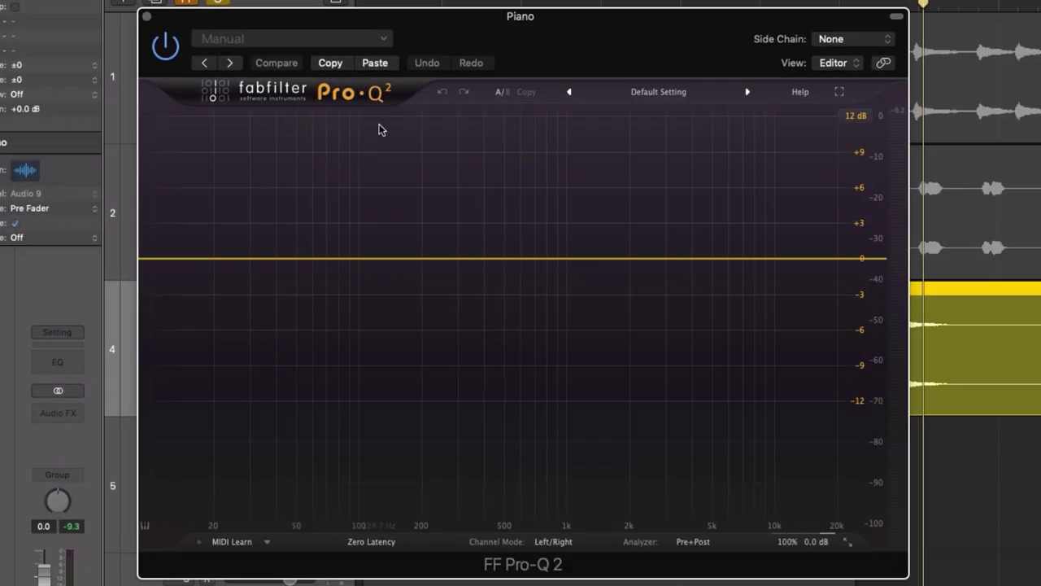
# Step: Add a narrow +11.5 dB Piano bell, sweep it to about 89 Hz and audition it soloed
pyautogui.moveTo(379, 131); pyautogui.dragTo(379, 121)
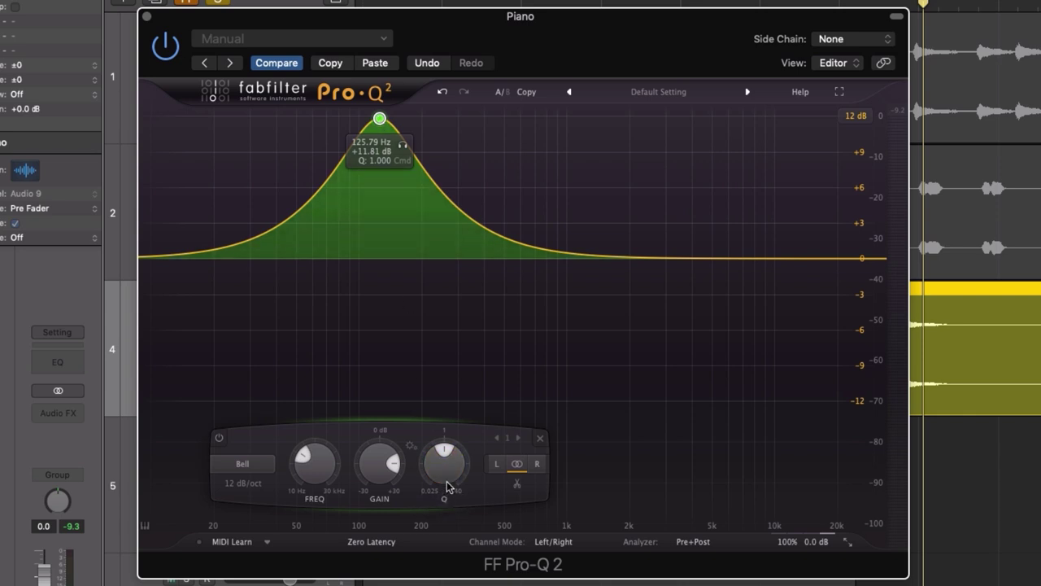
pyautogui.moveTo(446, 475); pyautogui.dragTo(445, 453)
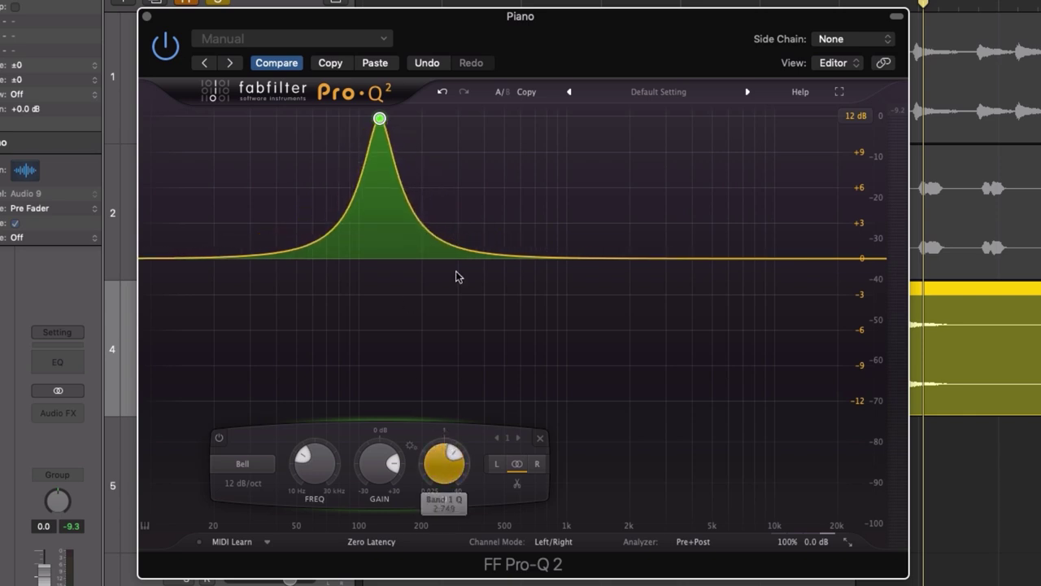
pyautogui.moveTo(381, 122); pyautogui.dragTo(355, 123)
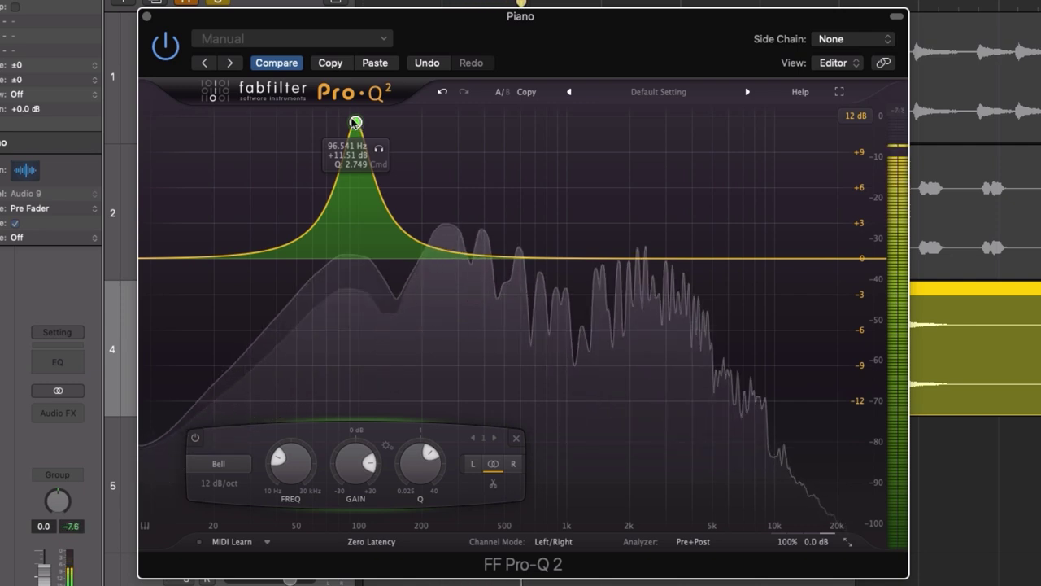
pyautogui.click(377, 151)
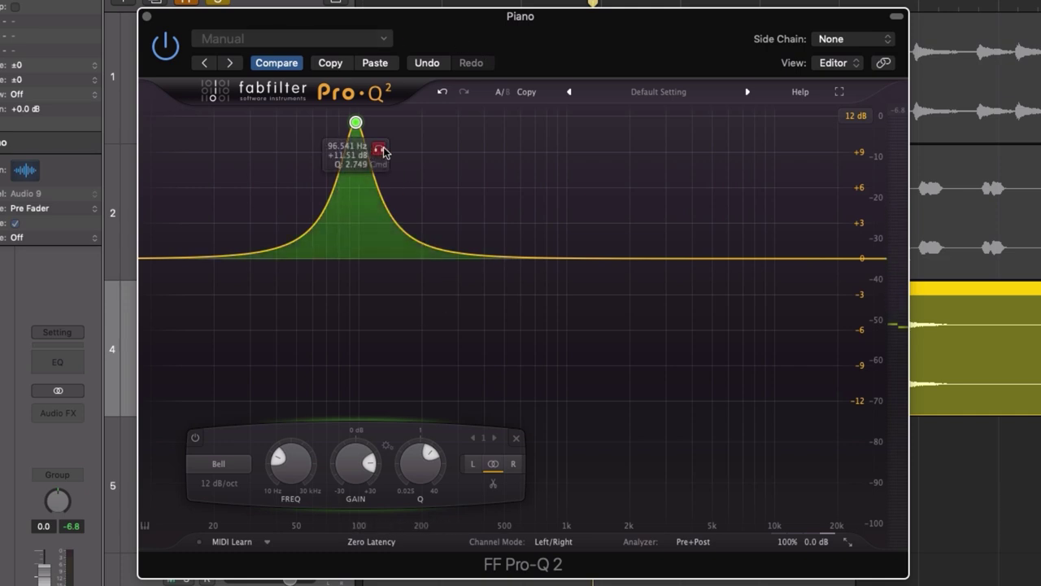
pyautogui.press('space')
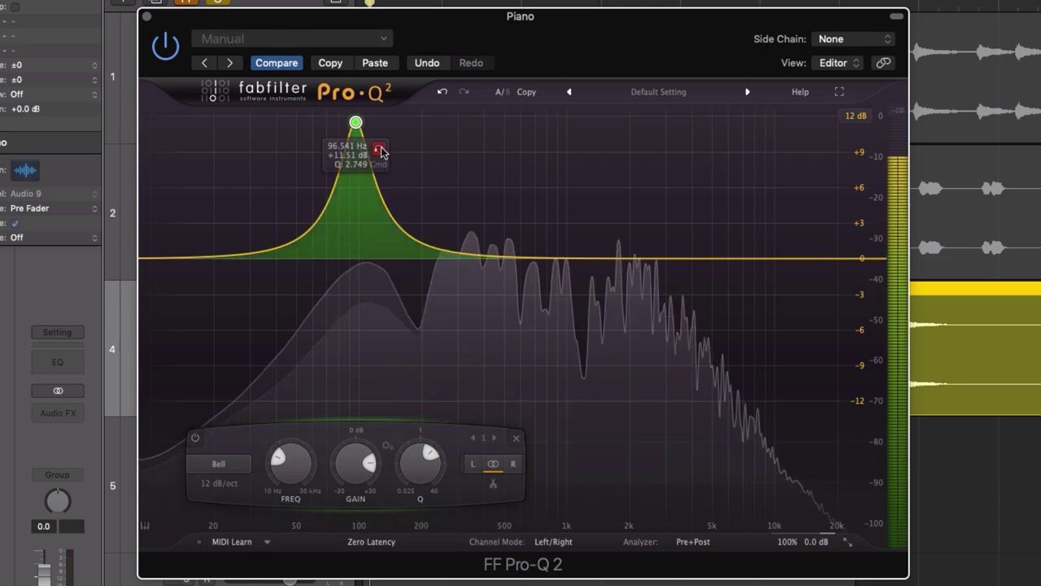
pyautogui.click(379, 150)
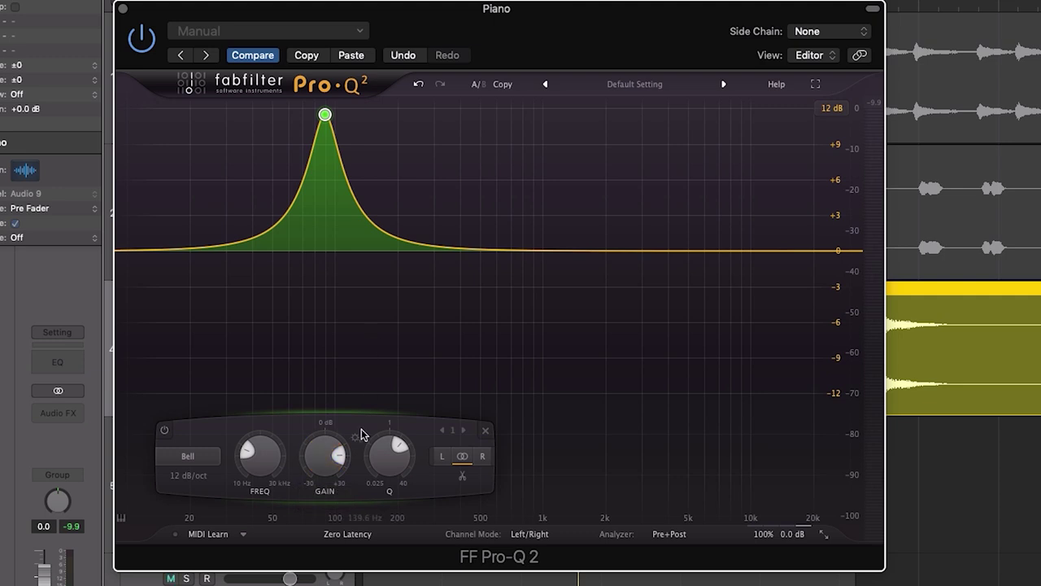
# Step: Turn the Piano's 89.195 Hz band into a -11.23 dB cut at Q 4.992
pyautogui.moveTo(397, 462)
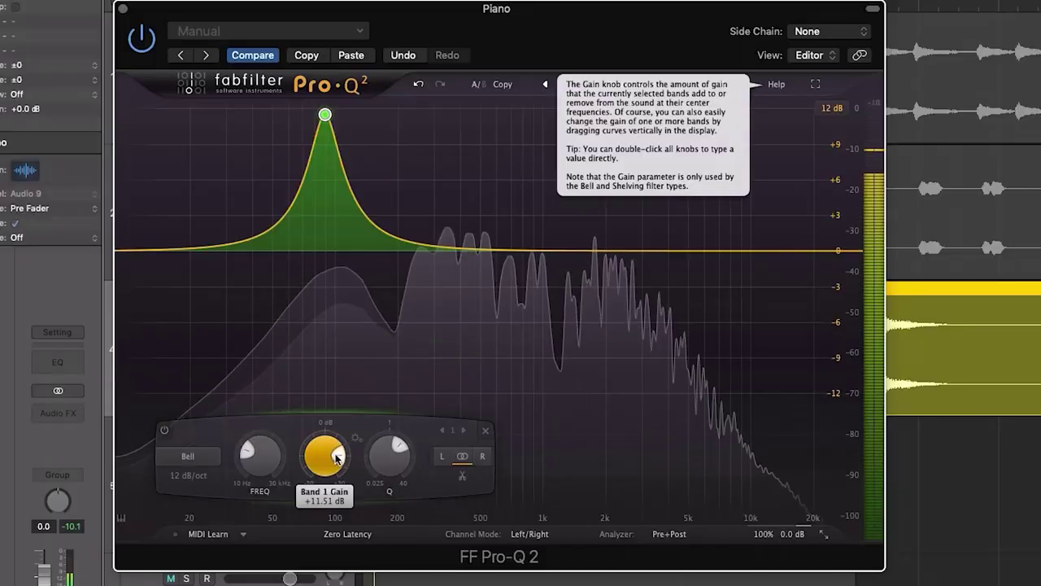
pyautogui.moveTo(336, 458); pyautogui.dragTo(326, 585)
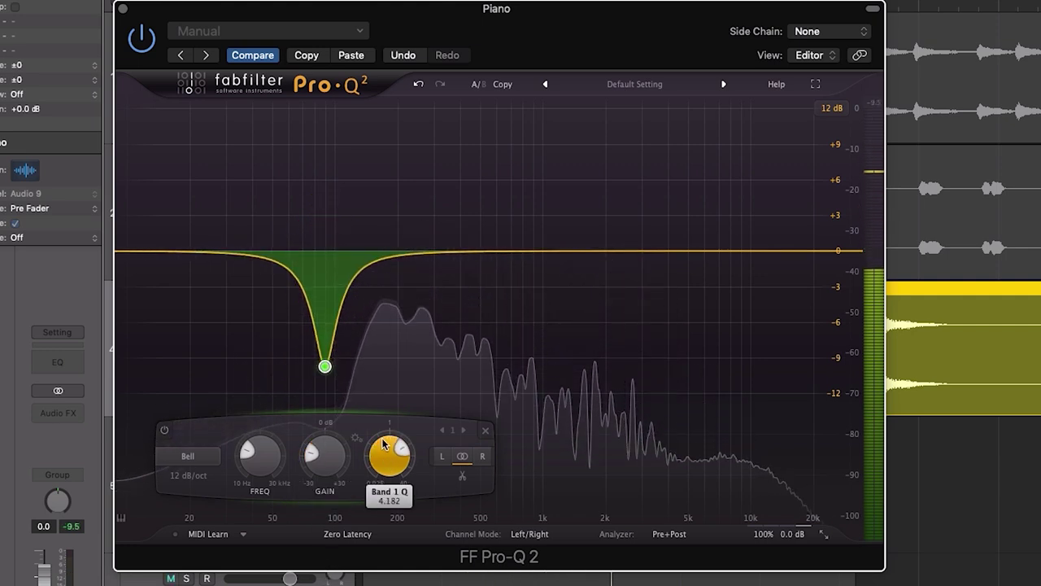
pyautogui.moveTo(320, 461)
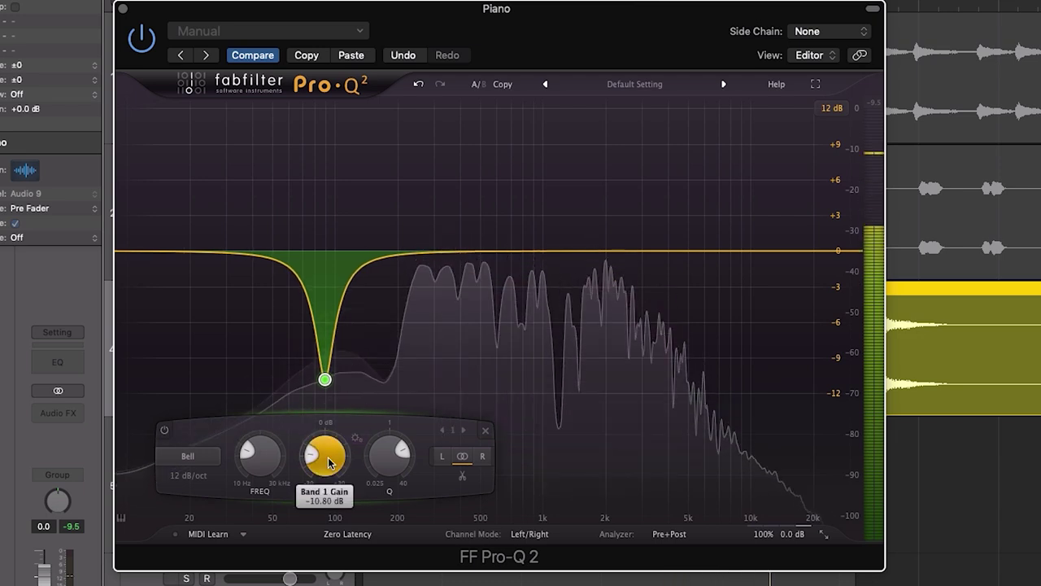
pyautogui.moveTo(362, 466)
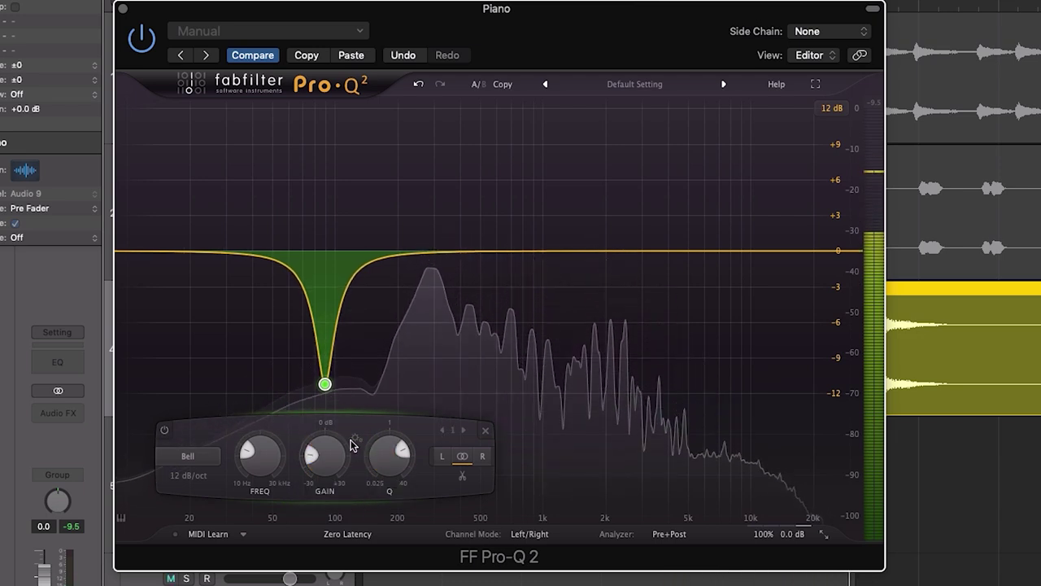
pyautogui.moveTo(326, 385)
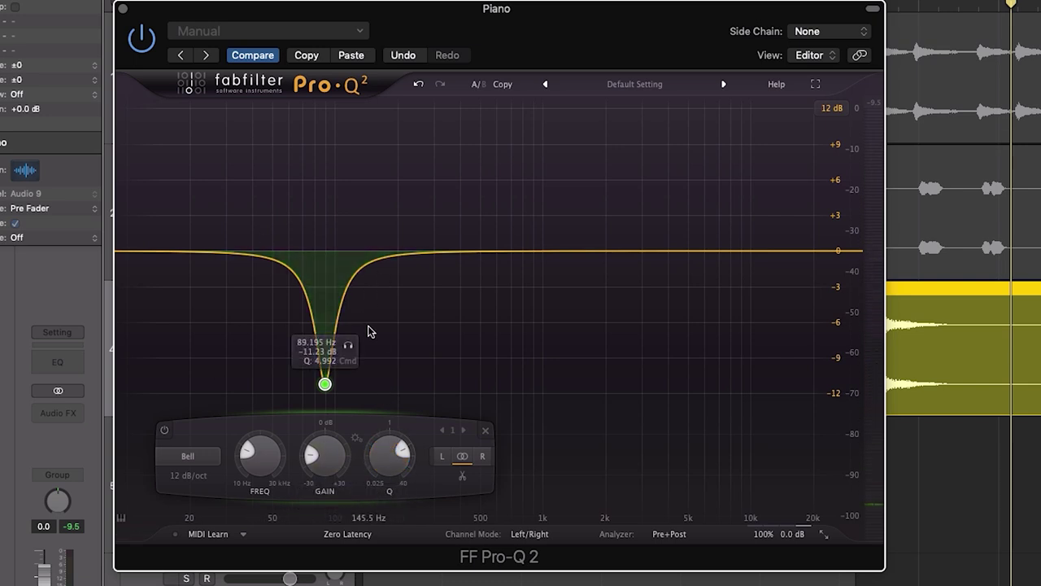
# Step: Widen the Piano band, move it to about 97 Hz and ease its cut to roughly −3.5 dB
pyautogui.scroll(-5, 386, 482)
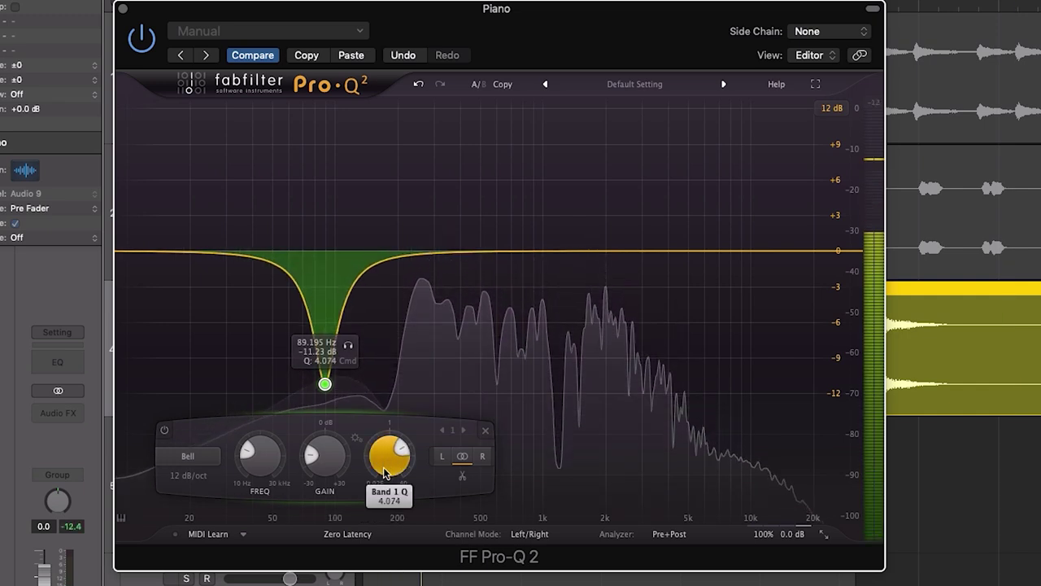
pyautogui.scroll(-1, 387, 482)
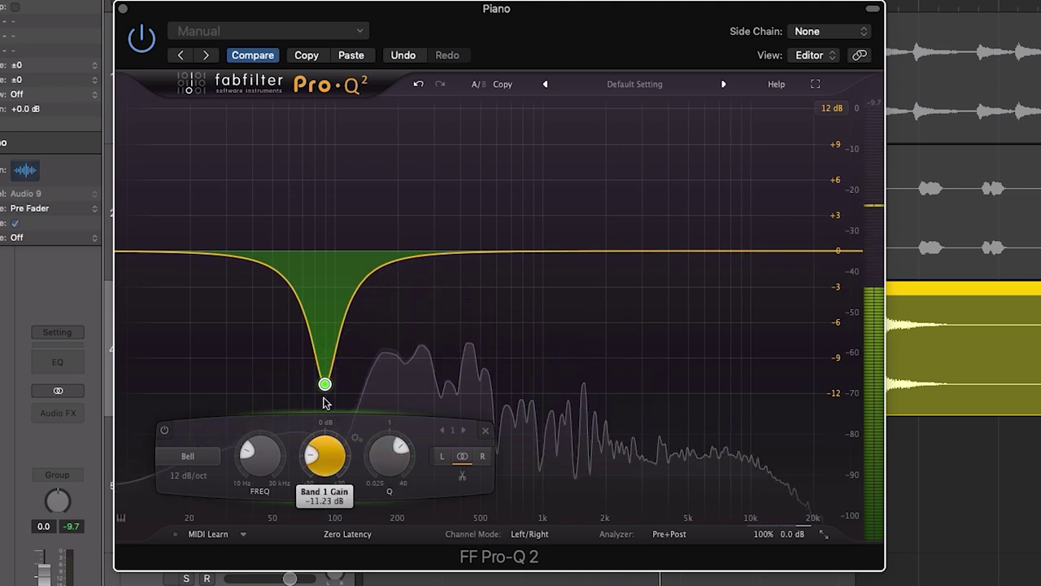
pyautogui.click(325, 384)
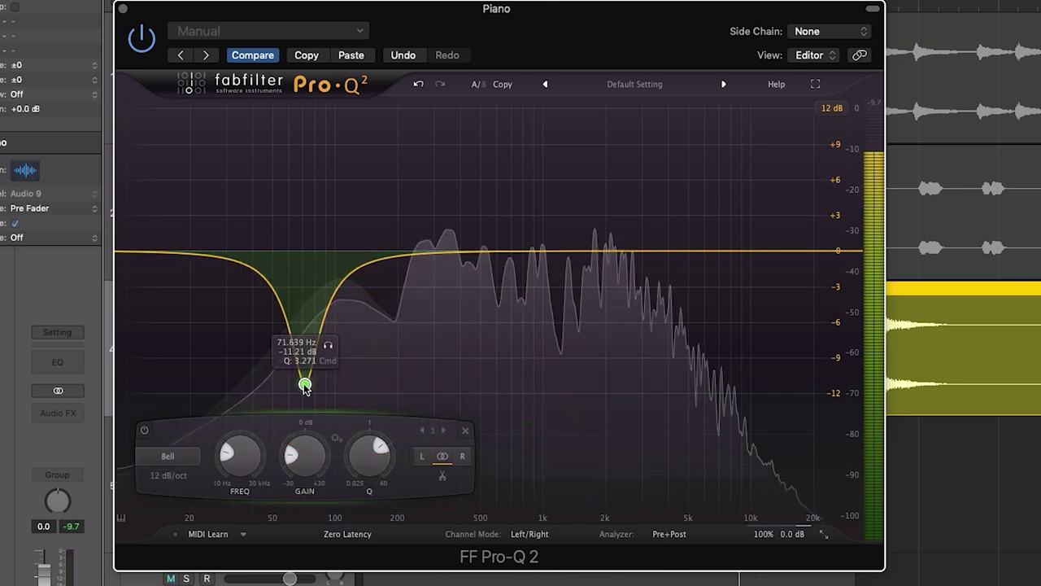
pyautogui.moveTo(305, 385); pyautogui.dragTo(325, 115)
pyautogui.moveTo(322, 482); pyautogui.dragTo(318, 544)
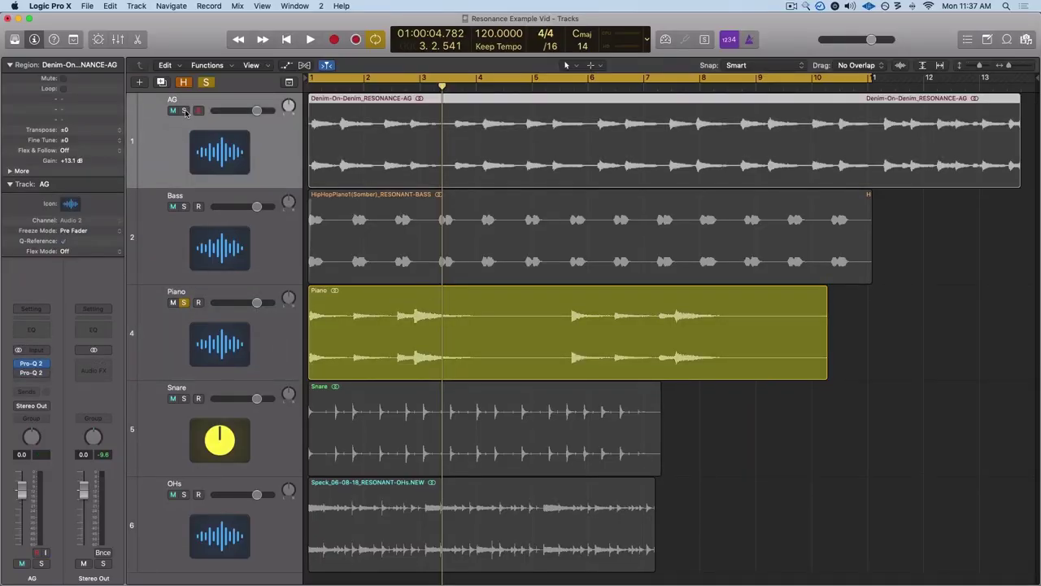
# Step: Solo the AG track, audition it with its flat Pro-Q 2, then stop playback
pyautogui.click(185, 111)
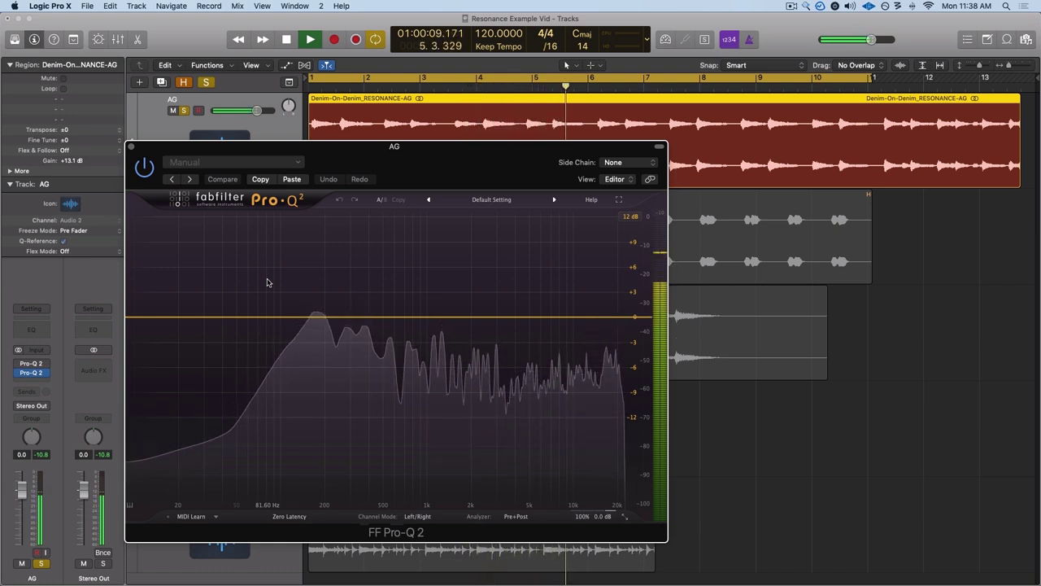
pyautogui.press('space')
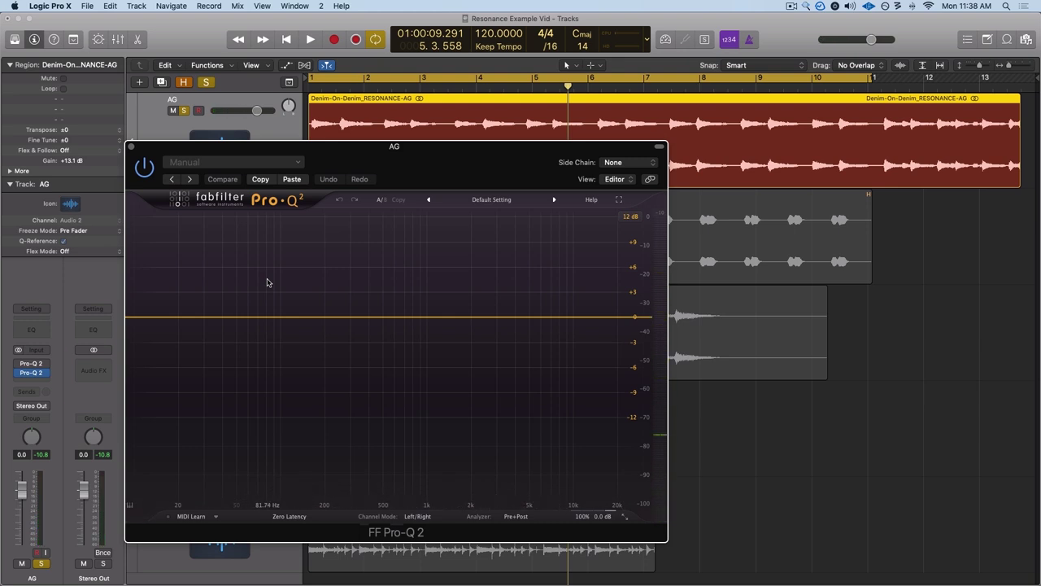
# Step: Add a bell boost on the AG and sweep it up to around 350 Hz
pyautogui.doubleClick(245, 224)
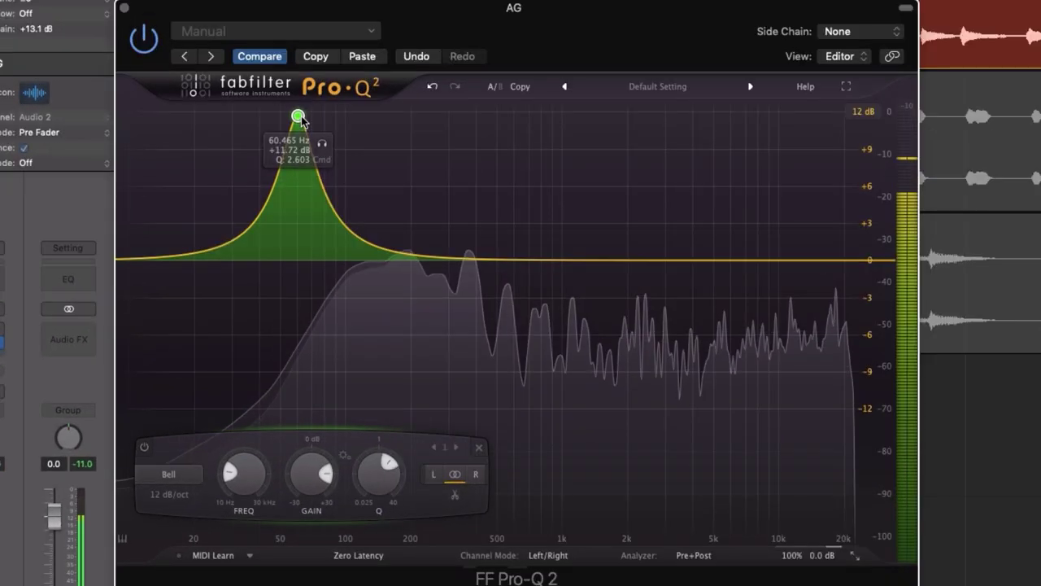
pyautogui.moveTo(251, 224); pyautogui.dragTo(301, 224)
pyautogui.moveTo(375, 122); pyautogui.dragTo(474, 123)
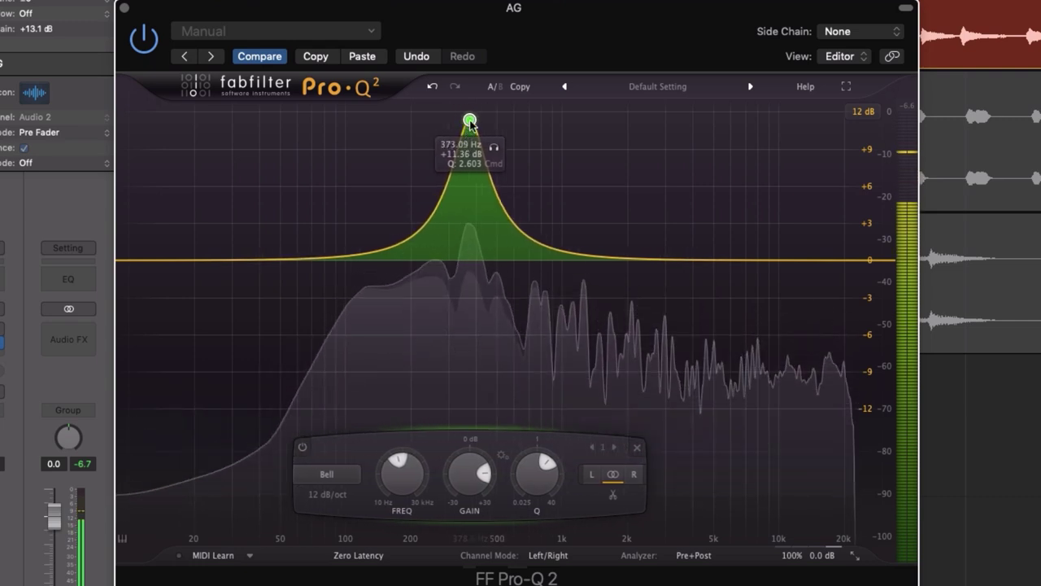
pyautogui.scroll(2, 472, 126)
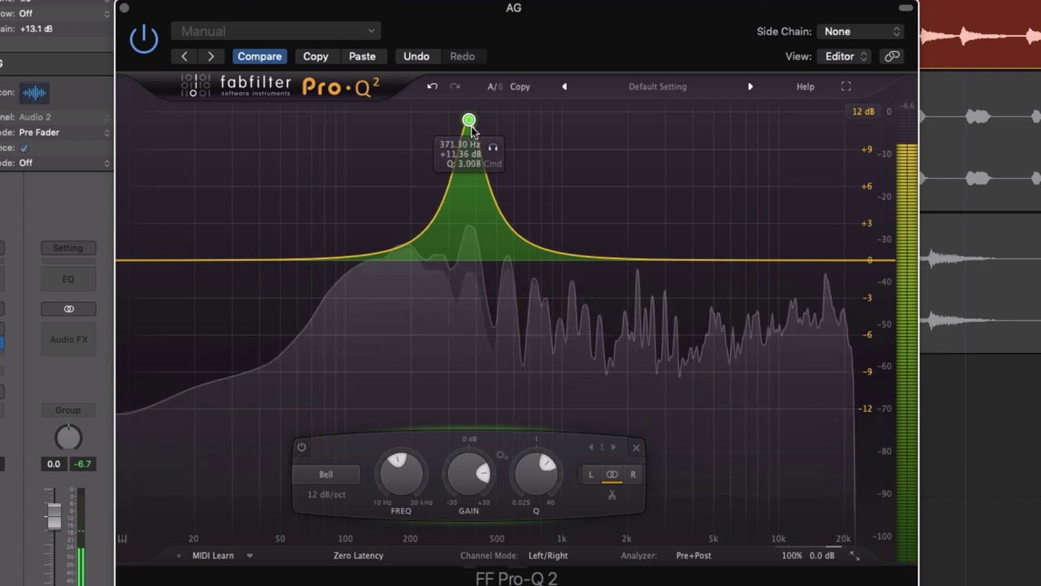
pyautogui.scroll(3, 471, 133)
# Step: Fine-tune the soloed +11.36 dB boost to 372.97 Hz at Q 17.464, then unsolo it
pyautogui.moveTo(471, 133); pyautogui.dragTo(472, 149)
pyautogui.scroll(4, 472, 150)
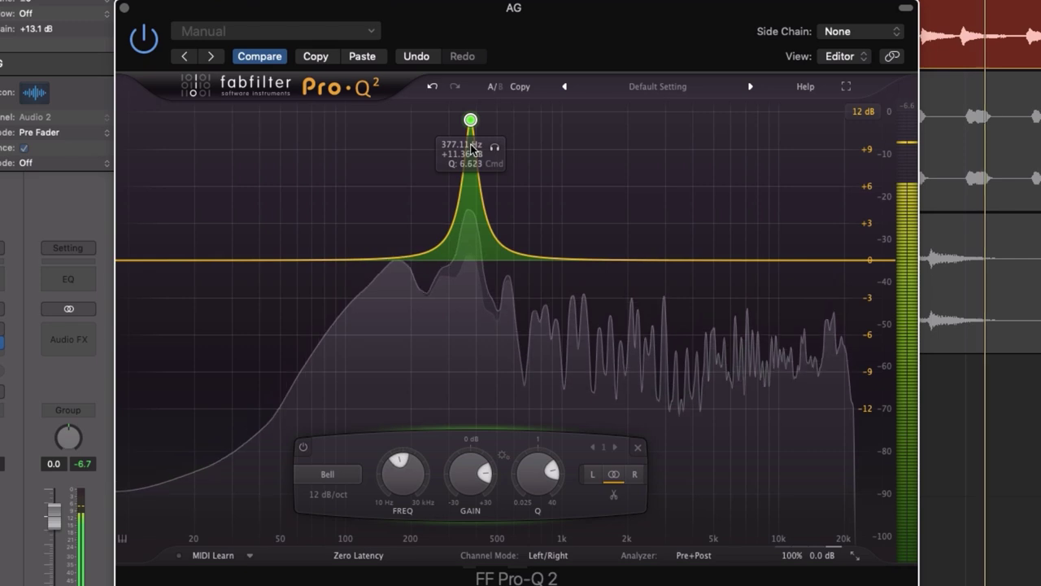
pyautogui.scroll(6, 472, 152)
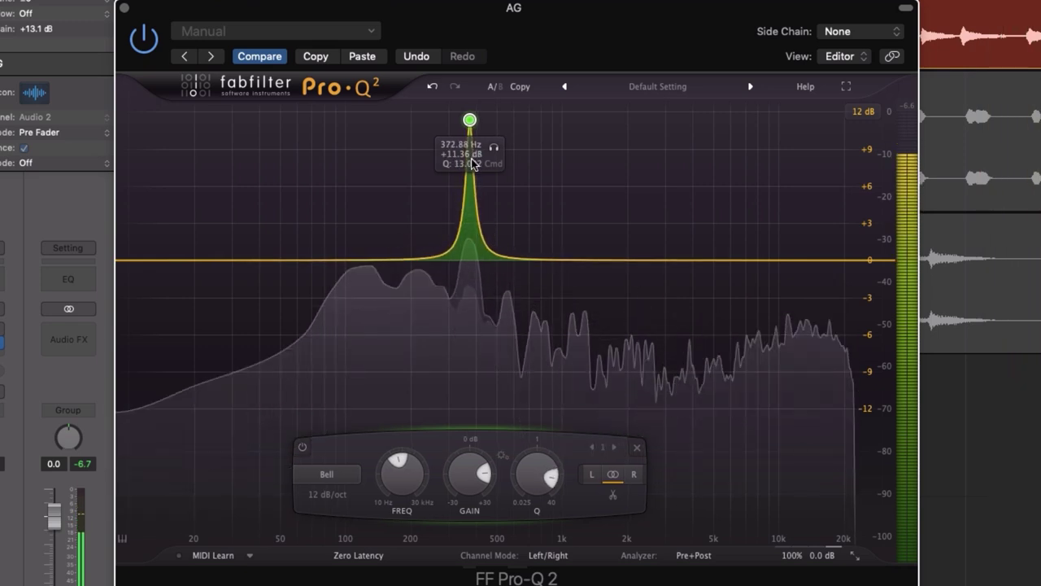
pyautogui.scroll(2, 473, 167)
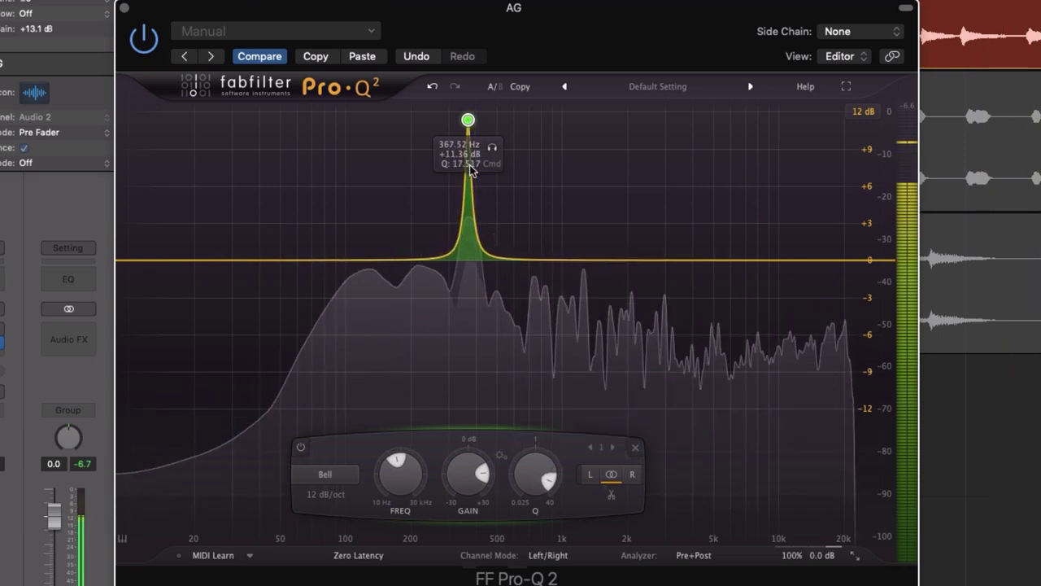
pyautogui.scroll(-1, 473, 169)
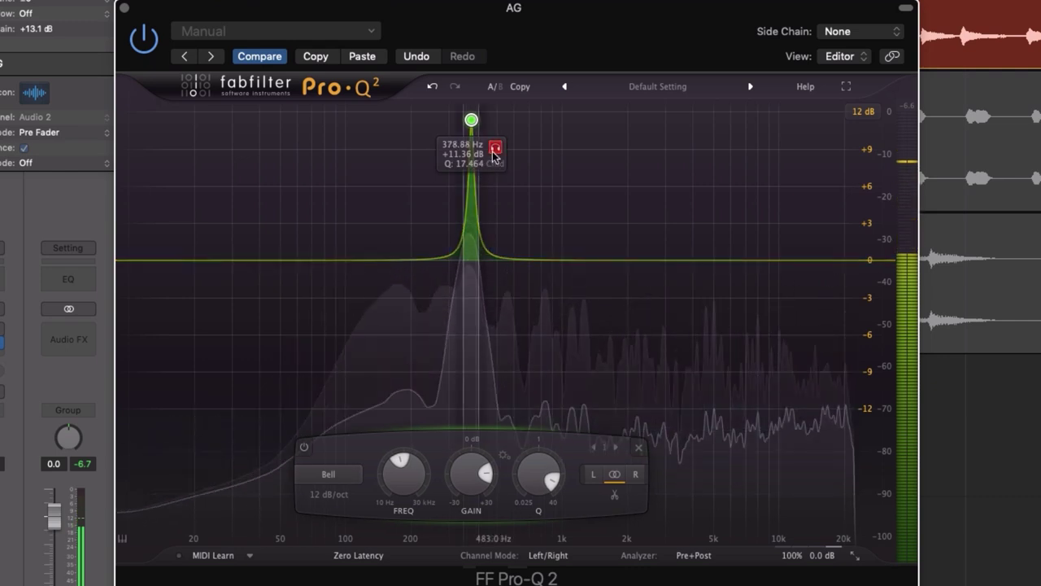
pyautogui.moveTo(493, 156); pyautogui.dragTo(489, 158)
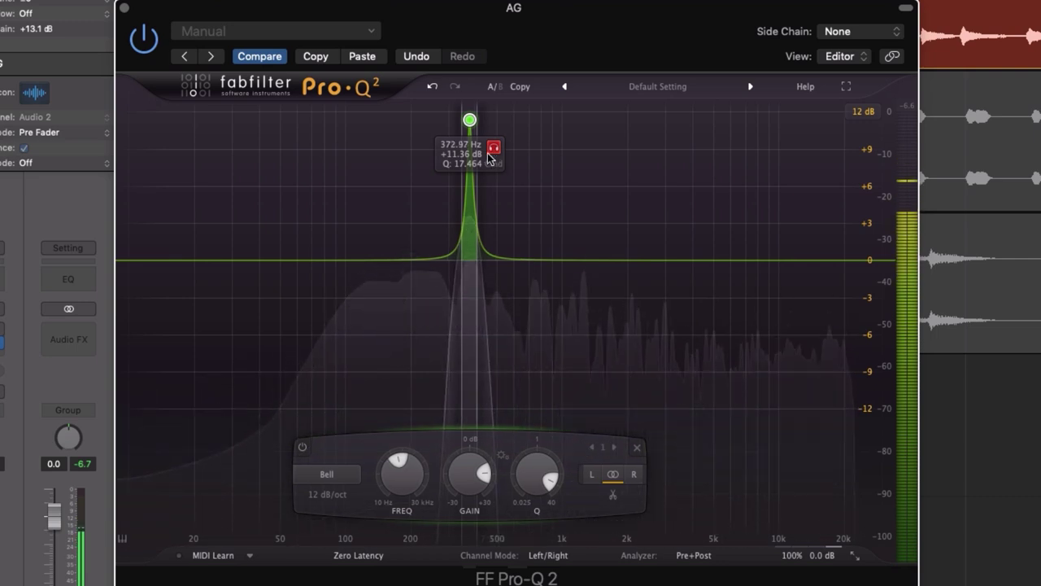
pyautogui.moveTo(489, 158); pyautogui.dragTo(489, 158)
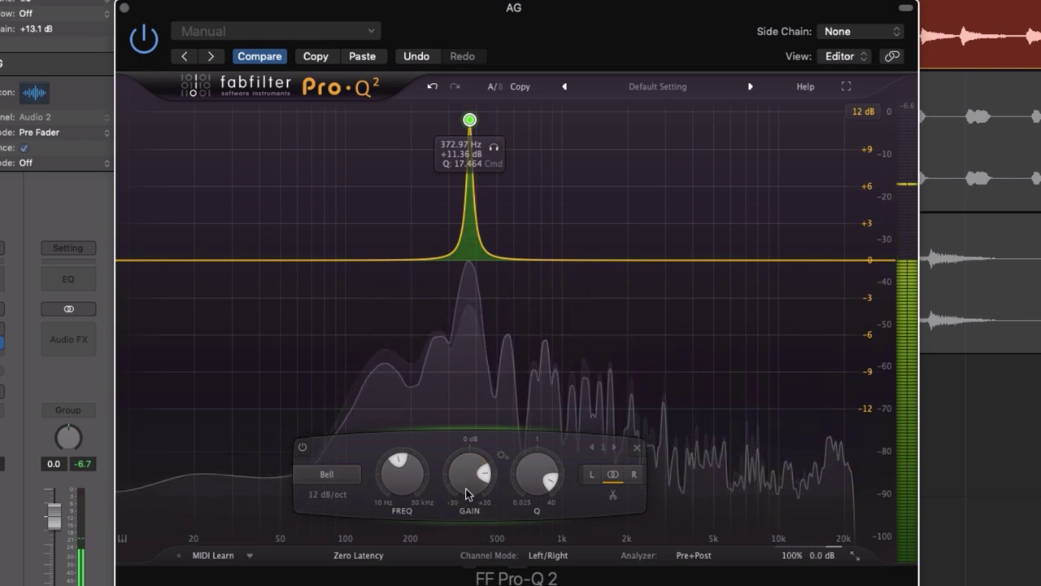
# Step: Pull the 372.97 Hz band down to a −15.28 dB notch and start playback
pyautogui.moveTo(464, 486); pyautogui.dragTo(458, 569)
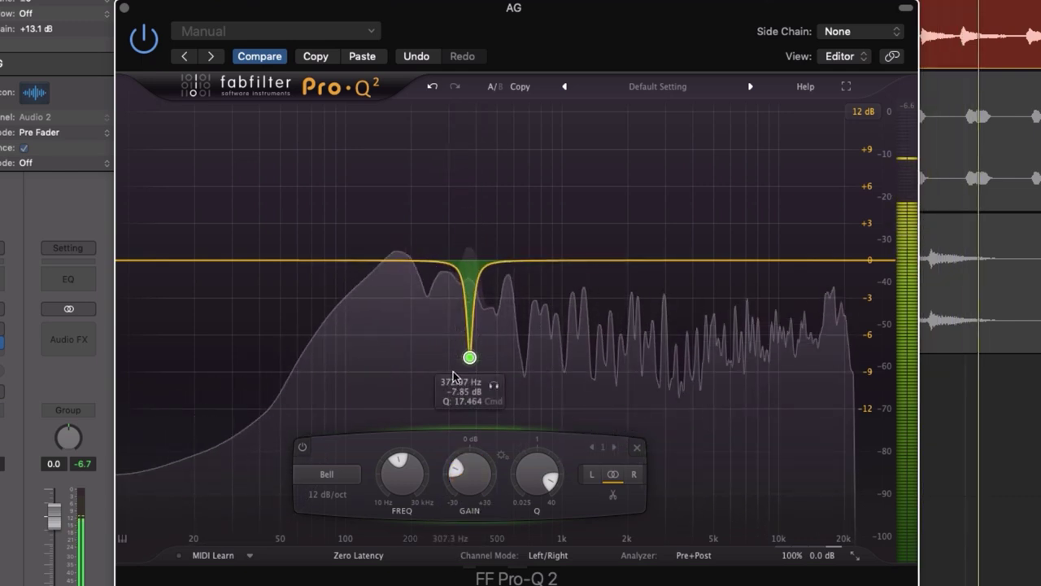
pyautogui.moveTo(459, 465); pyautogui.dragTo(460, 487)
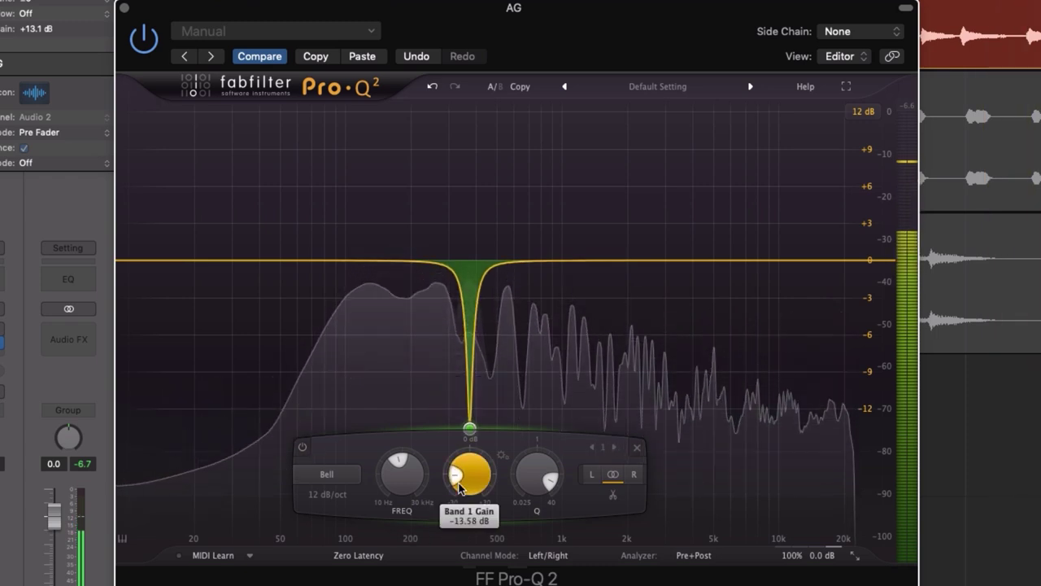
pyautogui.scroll(2, 459, 486)
pyautogui.scroll(-5, 459, 487)
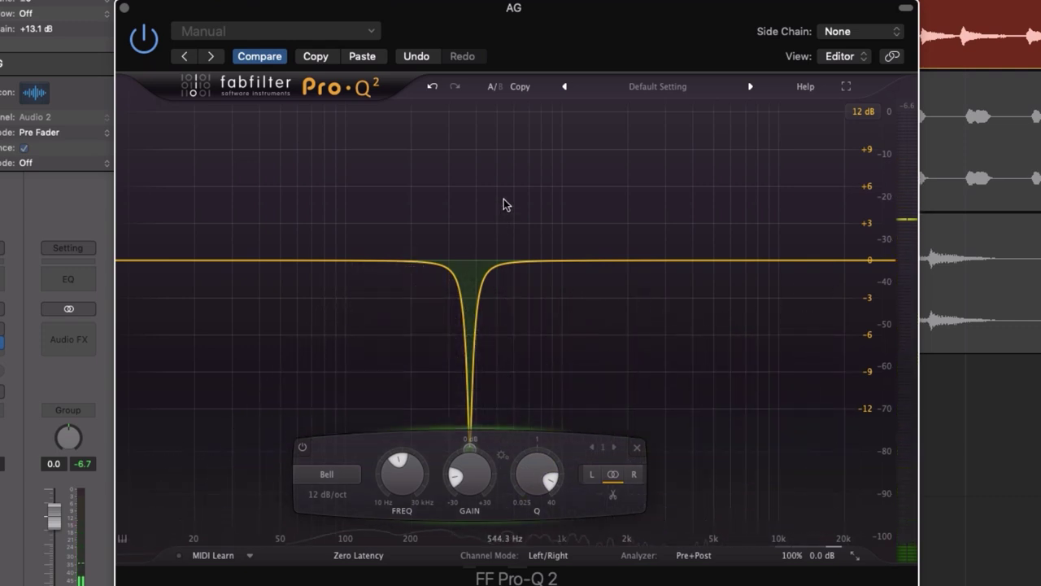
pyautogui.moveTo(556, 21); pyautogui.dragTo(550, 0)
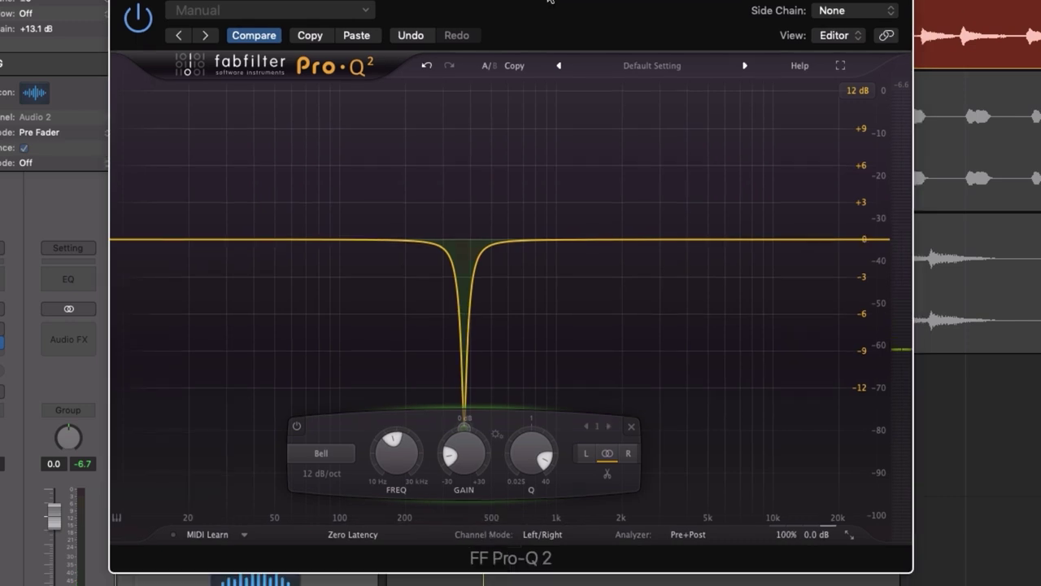
pyautogui.press('space')
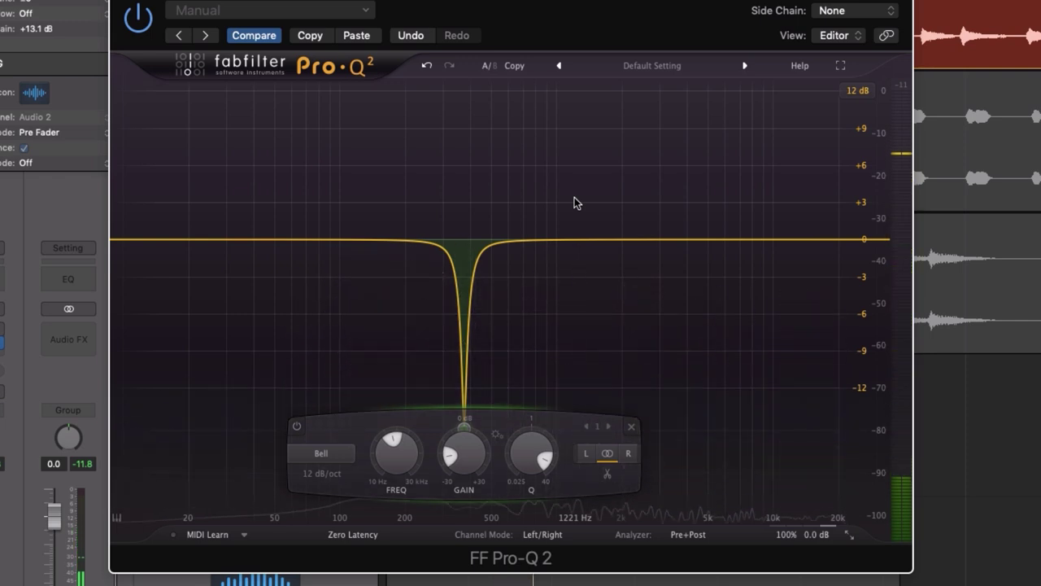
# Step: Create a second AG notch at 550.03 Hz, −15.16 dB, Q 20.625, then bypass the EQ
pyautogui.moveTo(263, 155); pyautogui.dragTo(502, 150)
pyautogui.scroll(10, 502, 109)
pyautogui.scroll(4, 504, 144)
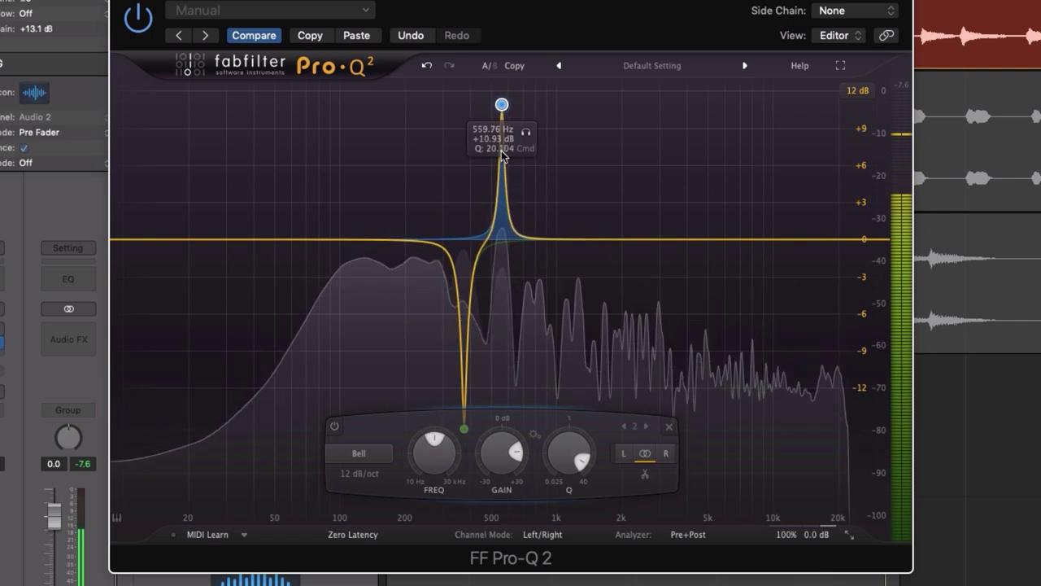
pyautogui.scroll(1, 502, 159)
pyautogui.scroll(-1, 502, 159)
pyautogui.moveTo(502, 159); pyautogui.dragTo(500, 157)
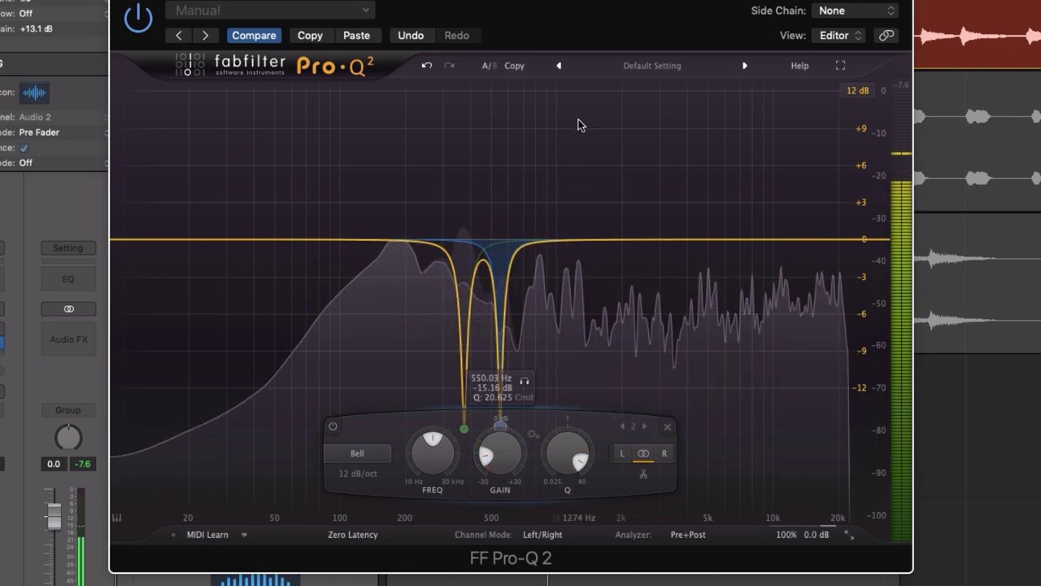
pyautogui.moveTo(567, 24); pyautogui.dragTo(577, 8)
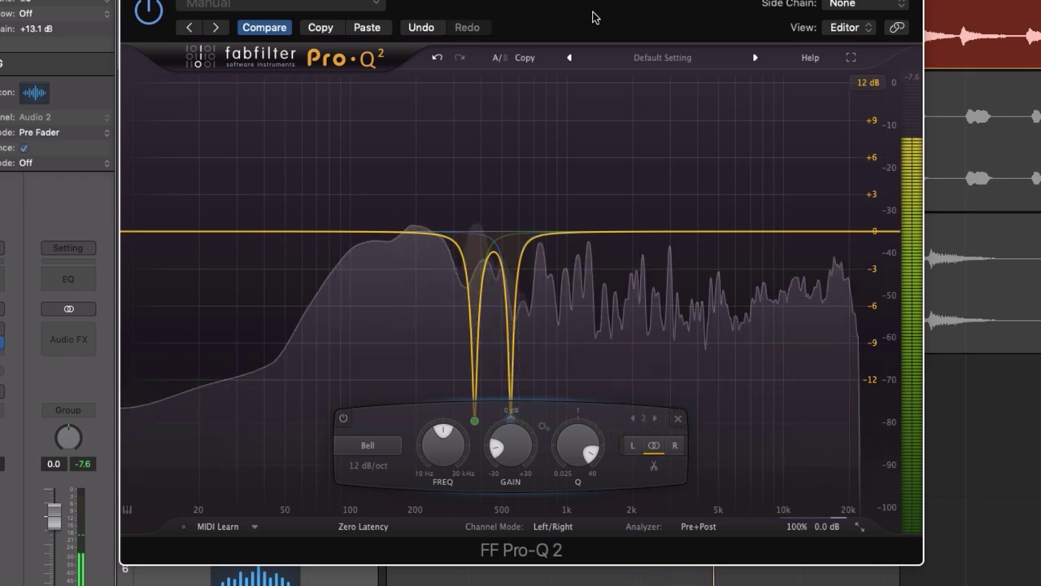
pyautogui.click(149, 14)
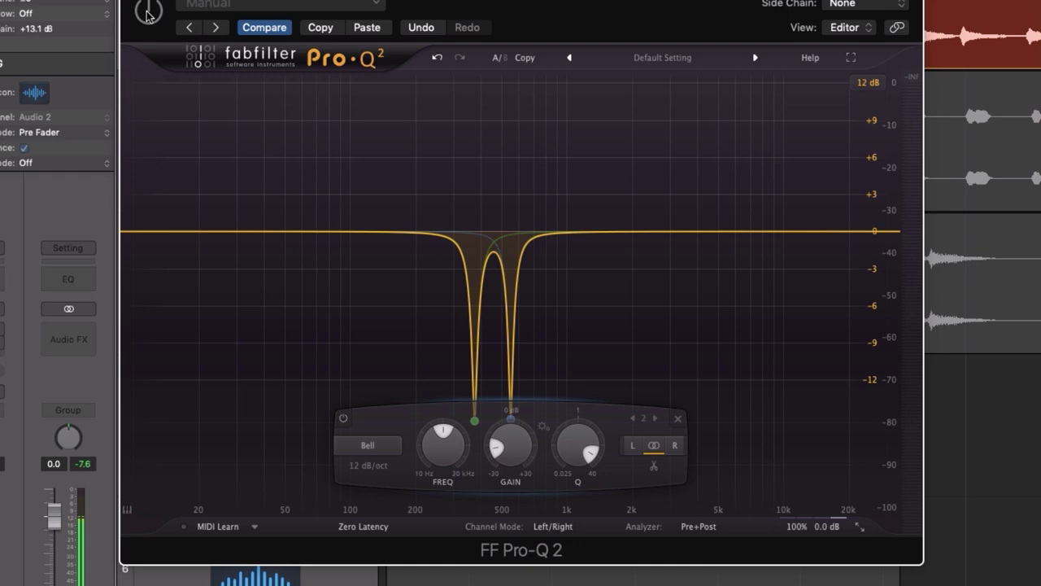
# Step: Re-enable the EQ, place a third band near 99 Hz, and stop playback
pyautogui.click(148, 13)
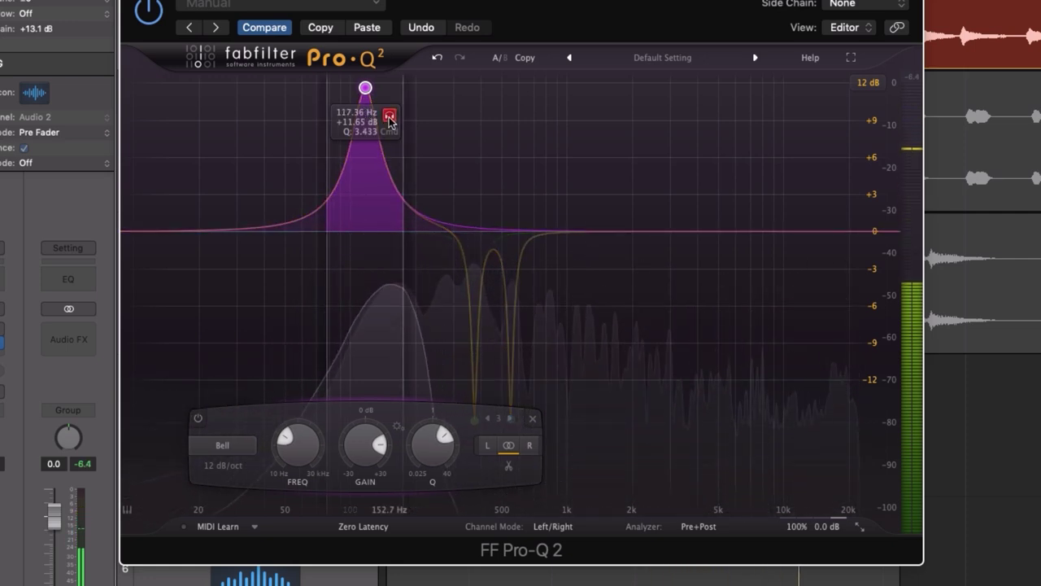
pyautogui.moveTo(365, 88); pyautogui.dragTo(349, 85)
pyautogui.scroll(5, 349, 88)
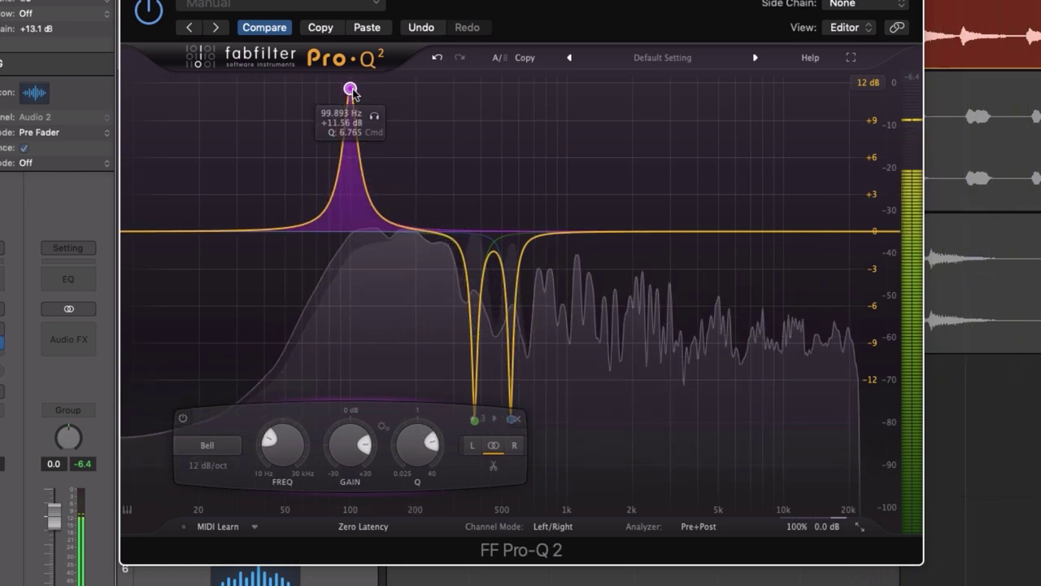
pyautogui.scroll(3, 351, 90)
pyautogui.scroll(-3, 351, 92)
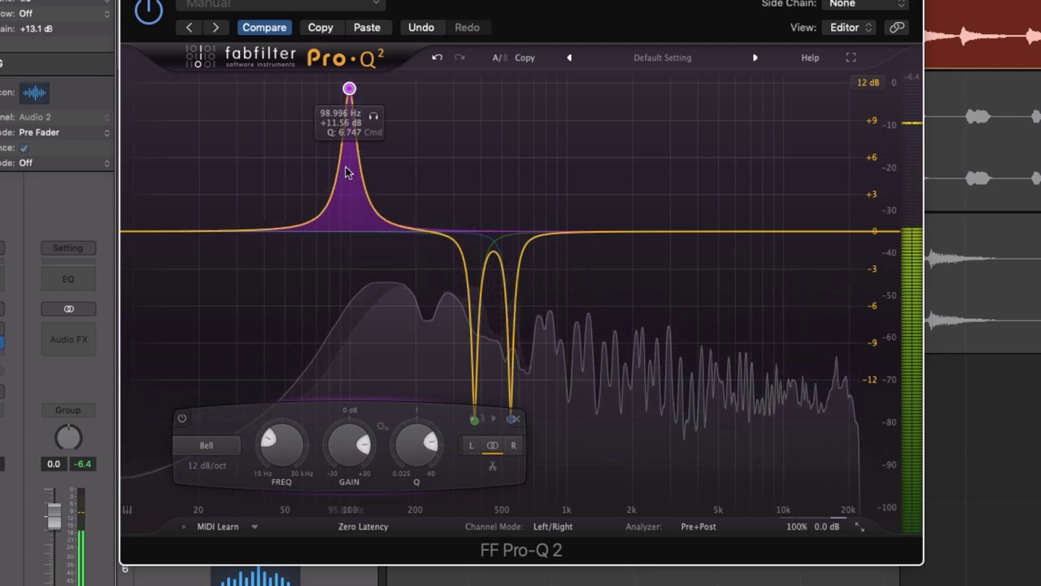
pyautogui.press('space')
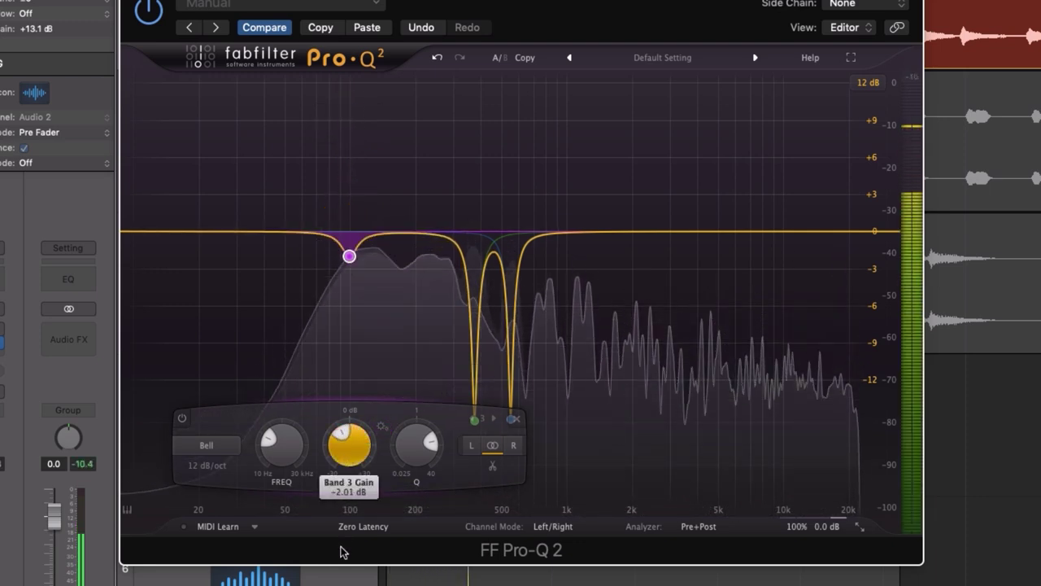
# Step: Cut the third band to −12.92 dB and narrow it to a Q of about 12.8
pyautogui.moveTo(341, 553)
pyautogui.mouseDown()
pyautogui.moveTo(342, 585)
pyautogui.moveTo(354, 553)
pyautogui.mouseUp()
pyautogui.moveTo(362, 460); pyautogui.dragTo(354, 446)
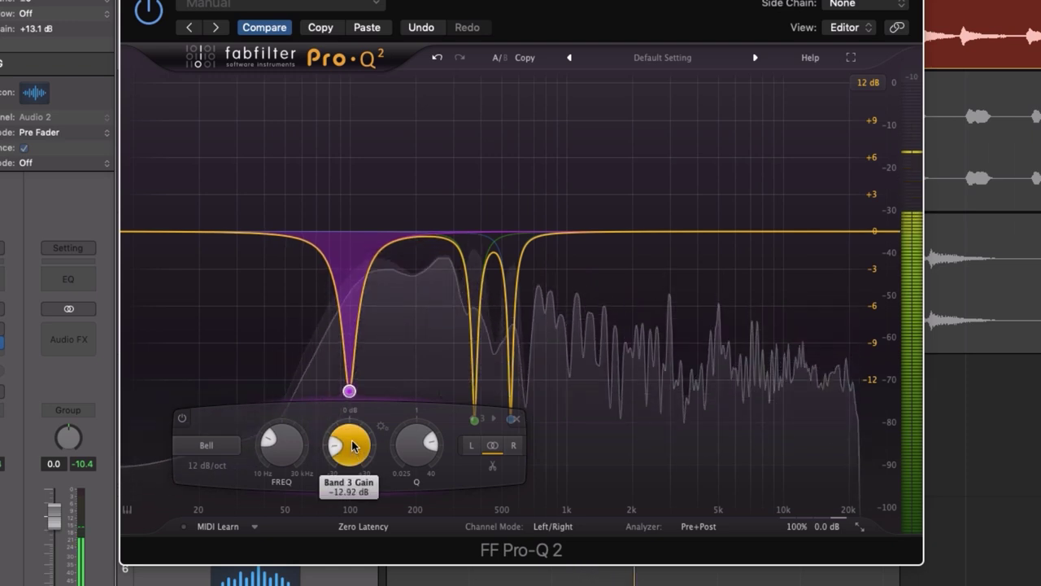
pyautogui.moveTo(416, 444); pyautogui.dragTo(423, 458)
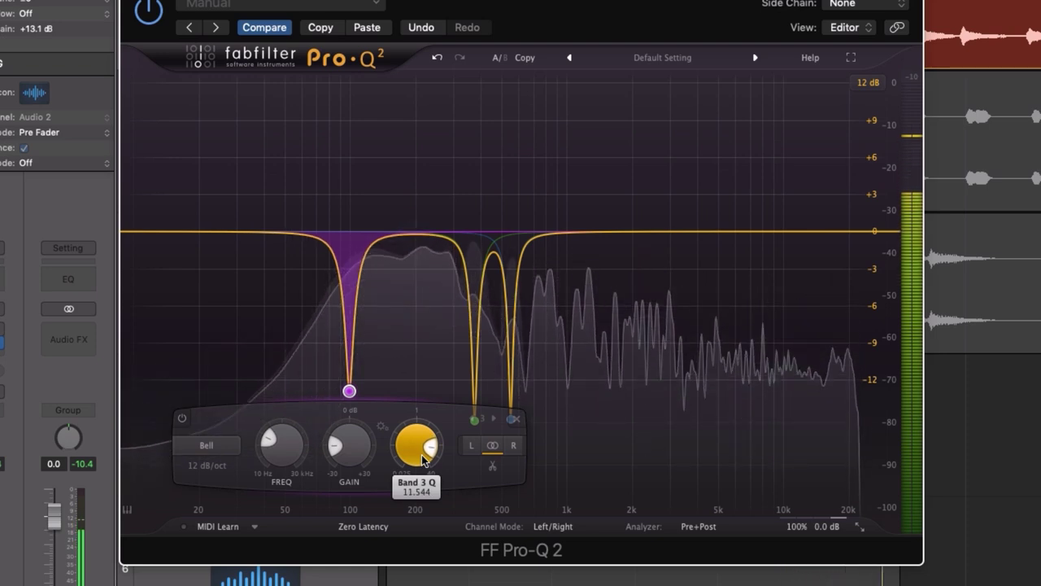
pyautogui.moveTo(422, 460); pyautogui.dragTo(423, 462)
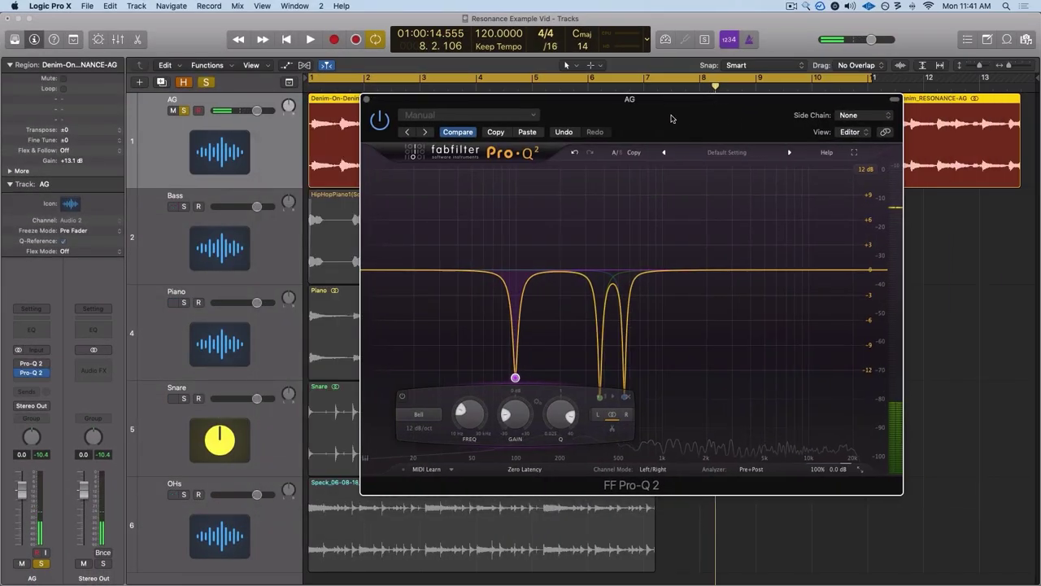
# Step: Play the song from the start and enable the AG's Pro-Q 2 partway through to hear its three notches
pyautogui.moveTo(412, 103); pyautogui.dragTo(410, 108)
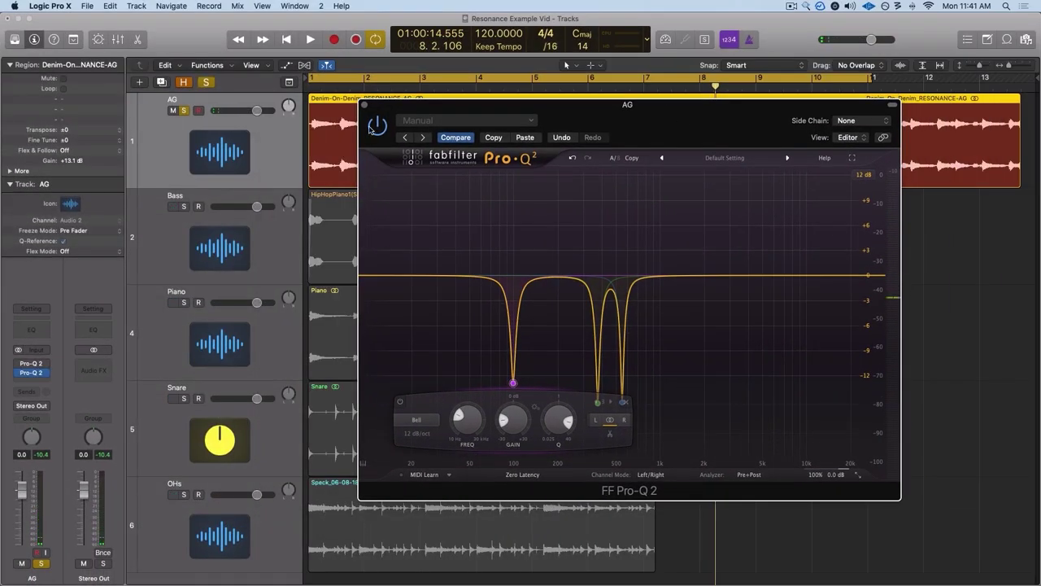
pyautogui.press('Return')
pyautogui.press('space')
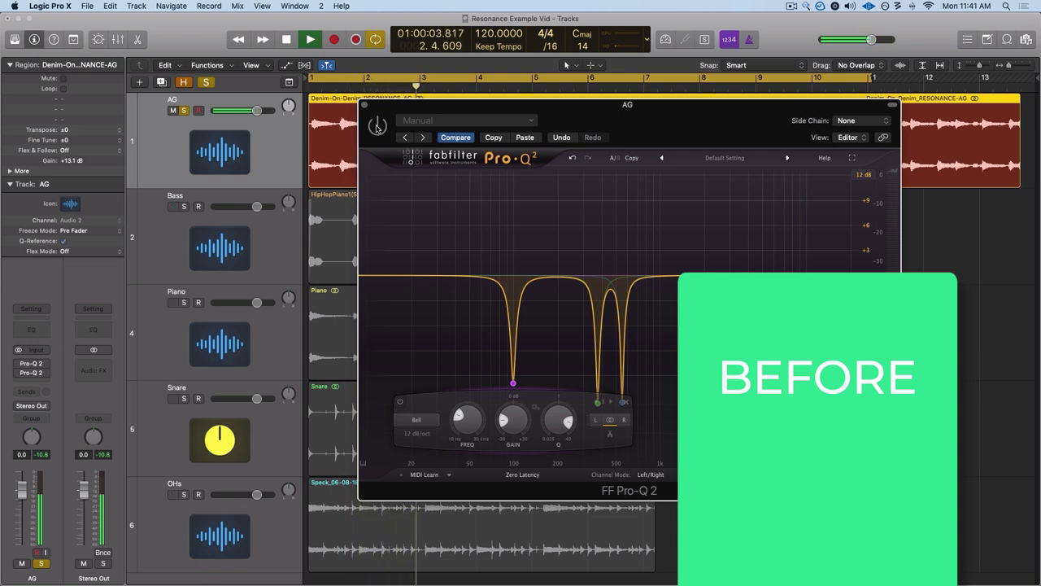
pyautogui.click(377, 127)
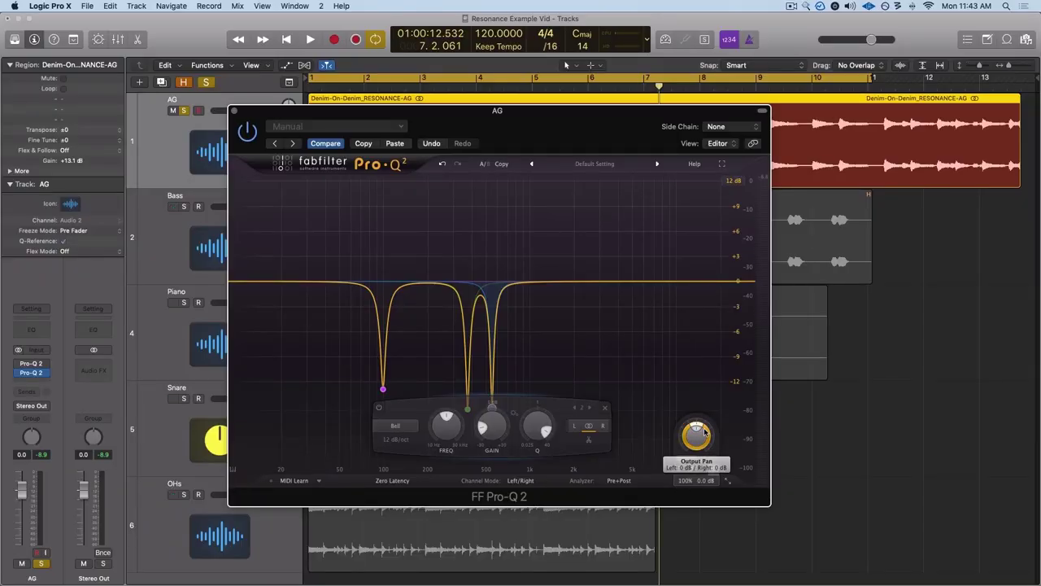
# Step: During playback, raise the AG EQ's output to about +3.5 dB and compare it bypassed versus active
pyautogui.moveTo(696, 438)
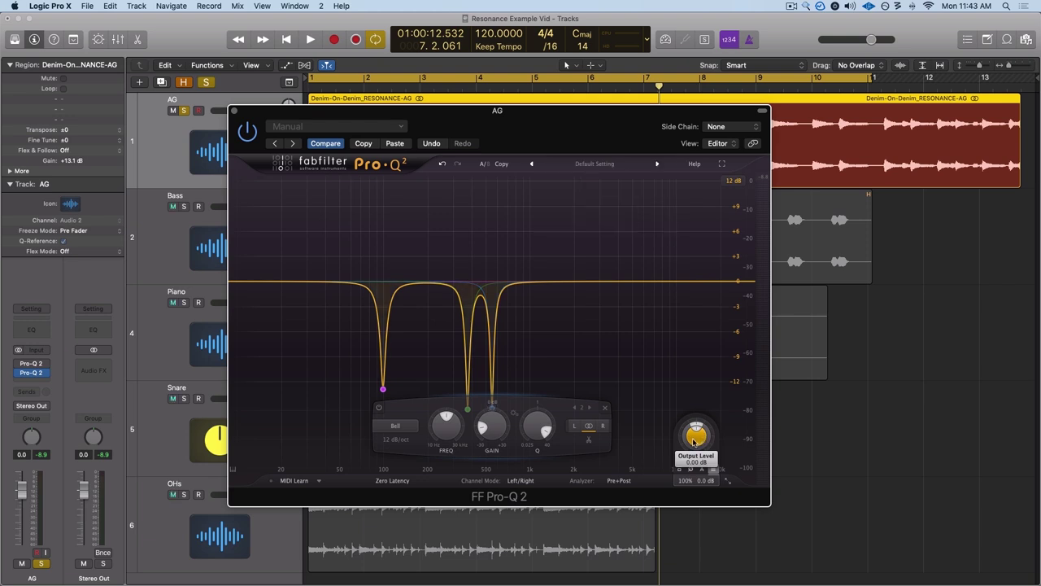
pyautogui.press('space')
pyautogui.moveTo(694, 439); pyautogui.dragTo(704, 419)
pyautogui.moveTo(284, 131); pyautogui.dragTo(285, 138)
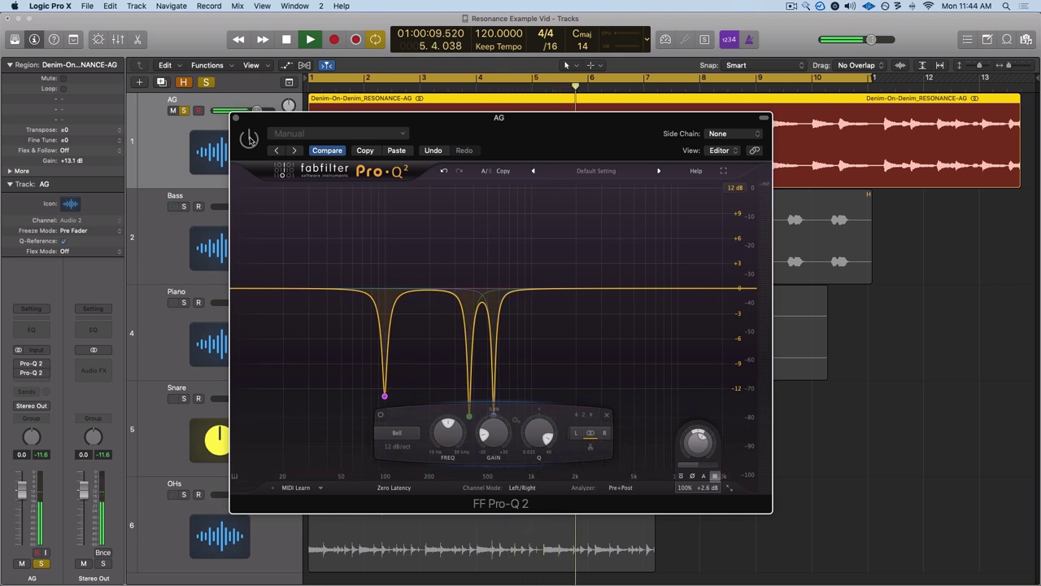
pyautogui.click(250, 139)
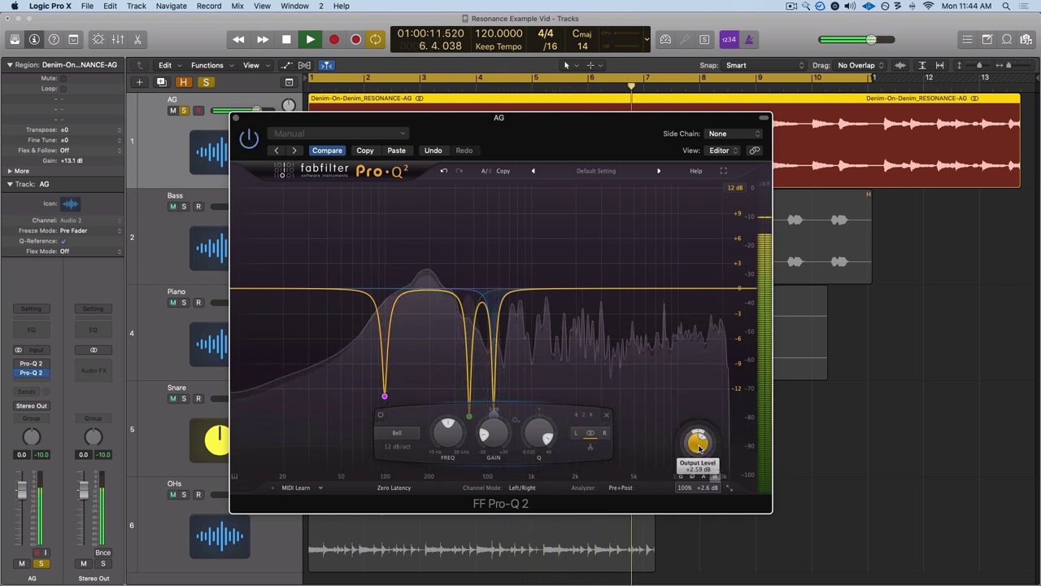
pyautogui.click(249, 140)
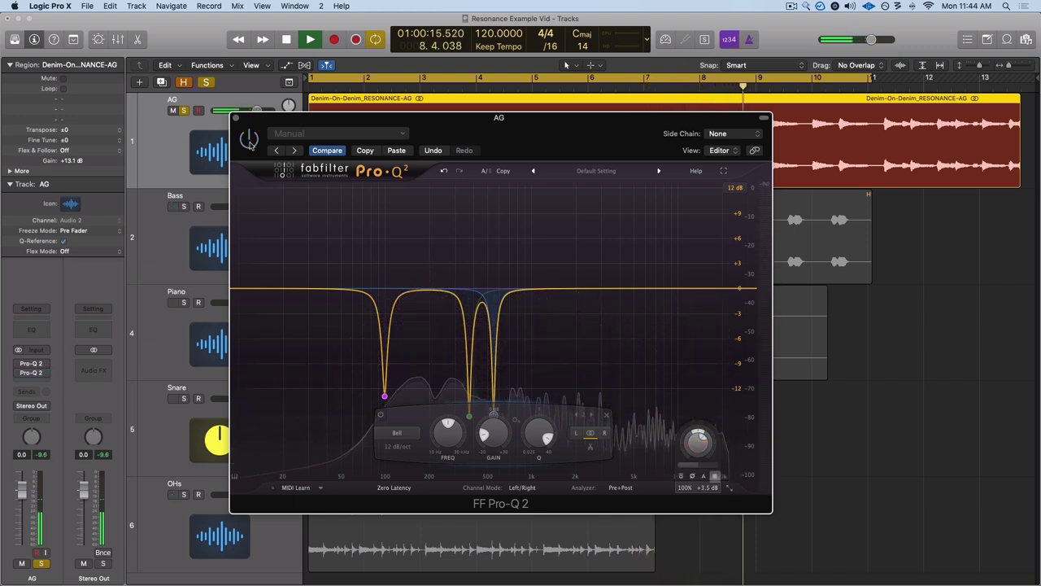
pyautogui.click(249, 140)
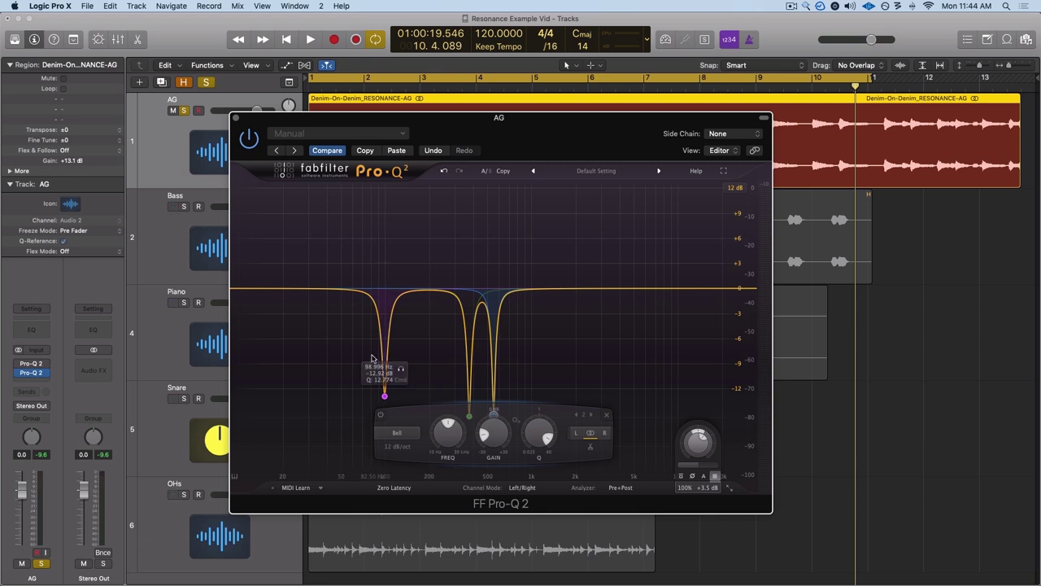
# Step: During playback, add a +10.5 dB search boost on the AG and sweep it, briefly soloing it
pyautogui.doubleClick(317, 216)
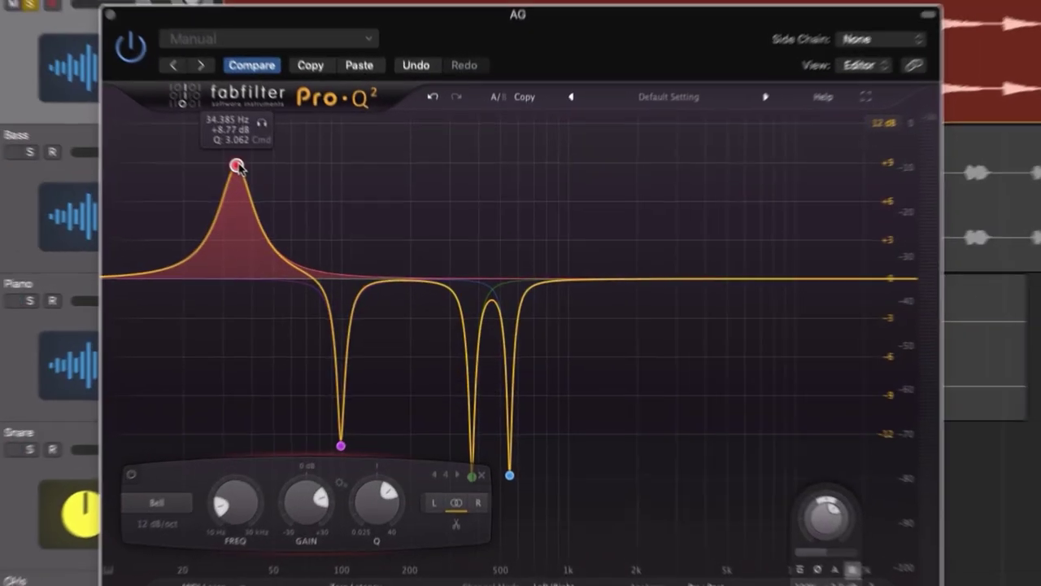
pyautogui.press('space')
pyautogui.moveTo(318, 216); pyautogui.dragTo(327, 201)
pyautogui.moveTo(244, 138); pyautogui.dragTo(396, 144)
pyautogui.scroll(6, 391, 118)
pyautogui.click(418, 149)
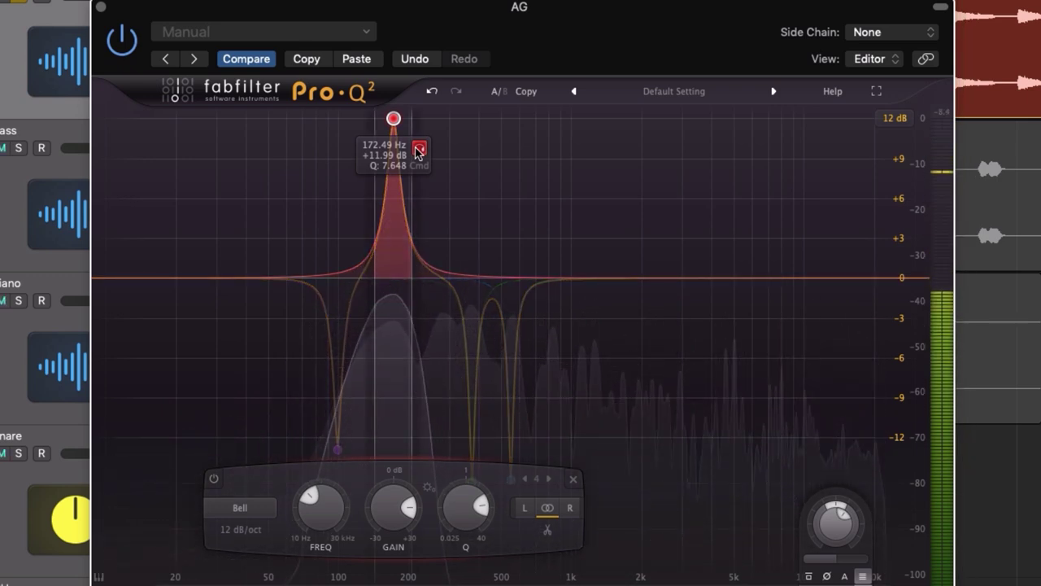
pyautogui.click(418, 149)
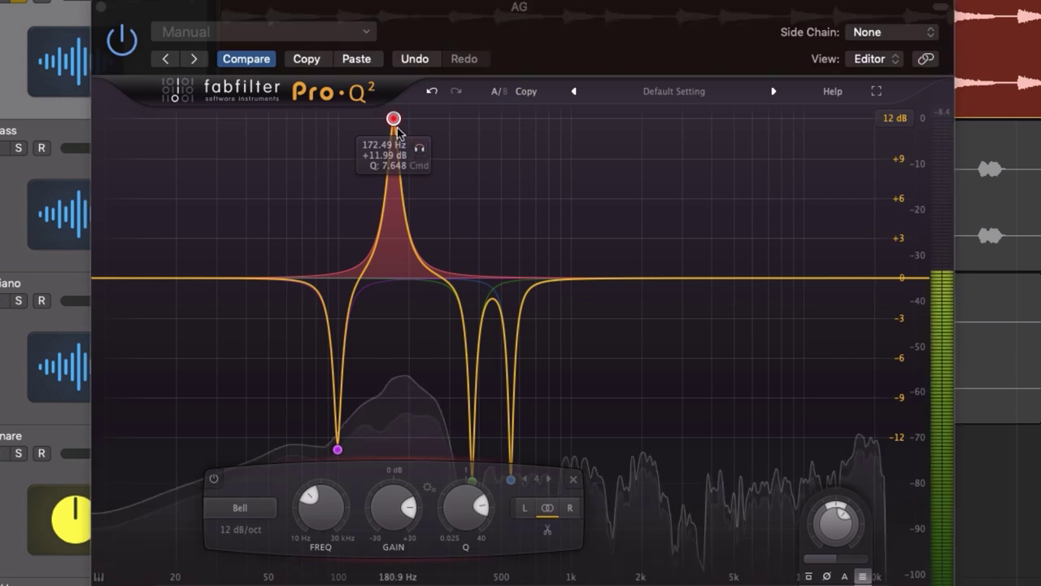
# Step: Move the band to about 183 Hz, turn it into a −11.30 dB cut, and narrow it to Q 13.967
pyautogui.moveTo(397, 122); pyautogui.dragTo(404, 127)
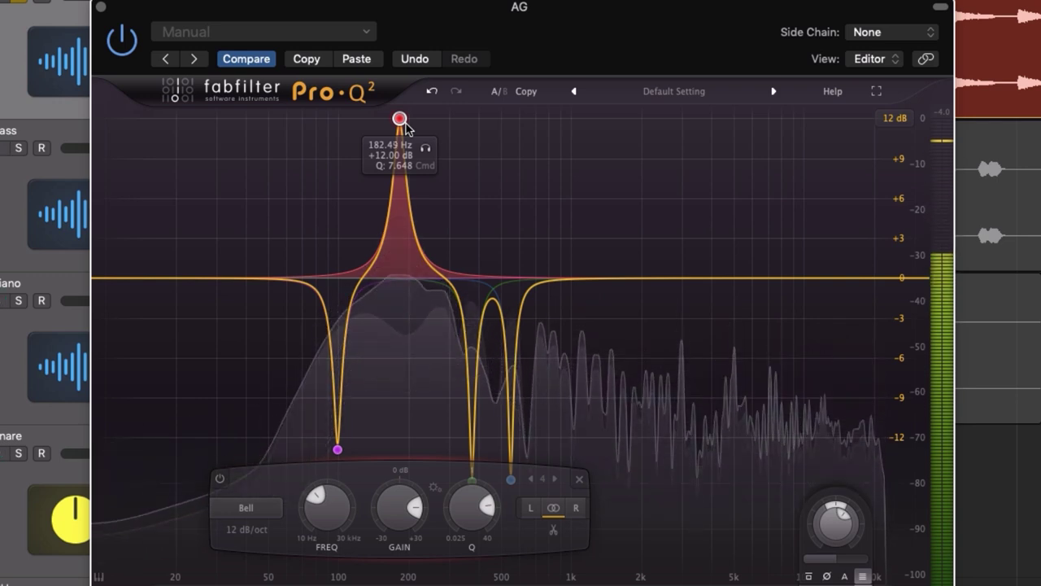
pyautogui.moveTo(404, 500); pyautogui.dragTo(400, 570)
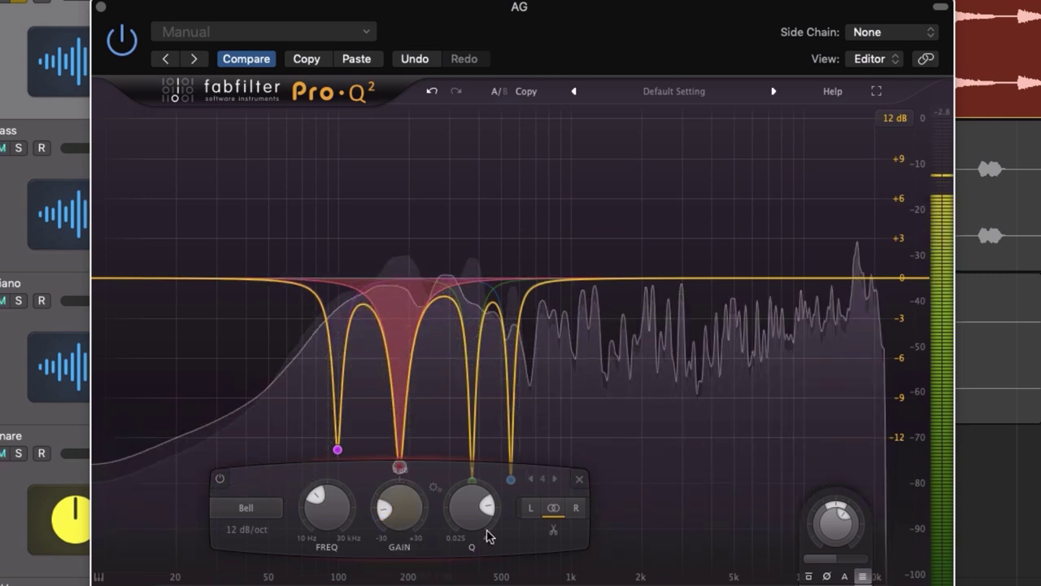
pyautogui.moveTo(470, 521); pyautogui.dragTo(467, 492)
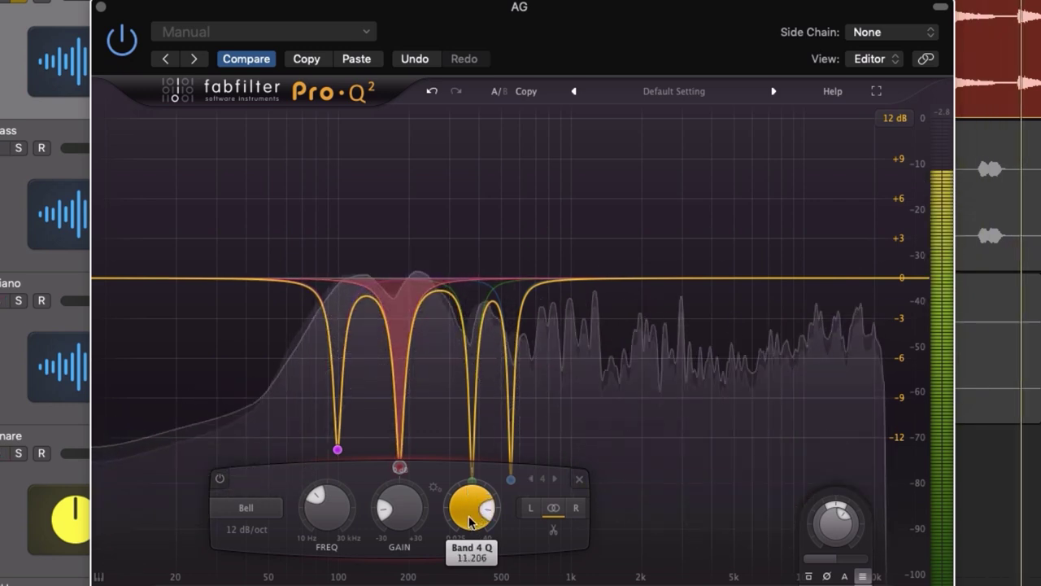
pyautogui.scroll(3, 470, 506)
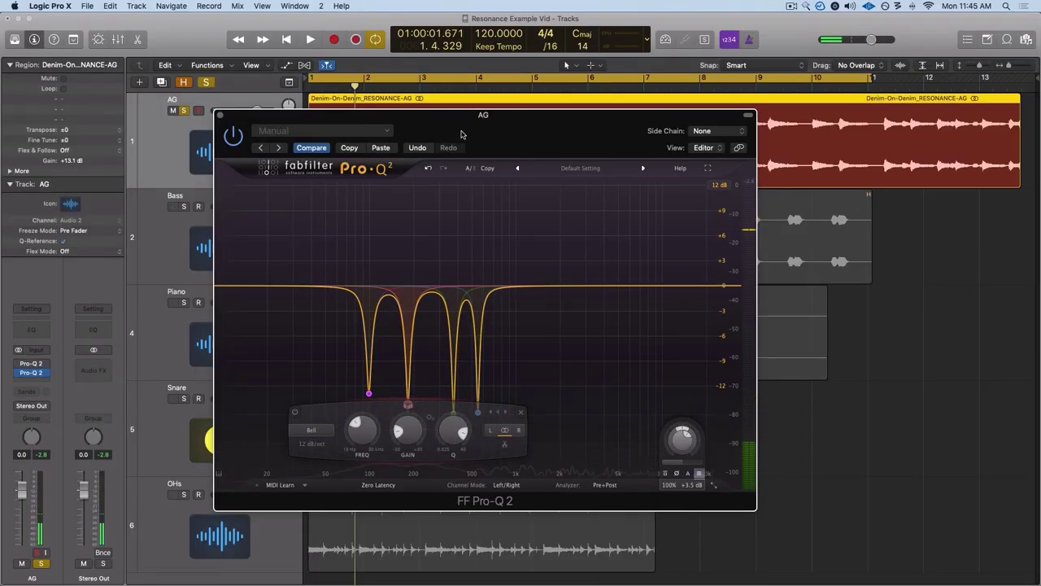
pyautogui.moveTo(462, 134); pyautogui.dragTo(464, 188)
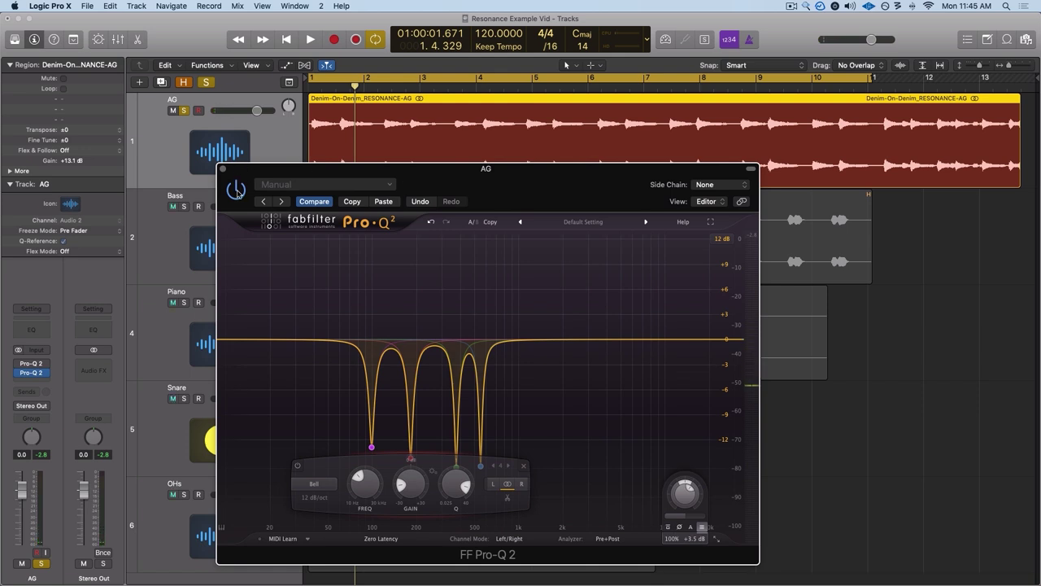
# Step: Play the AG and switch its Pro-Q 2 on, off and on again, leaving it active
pyautogui.press('space')
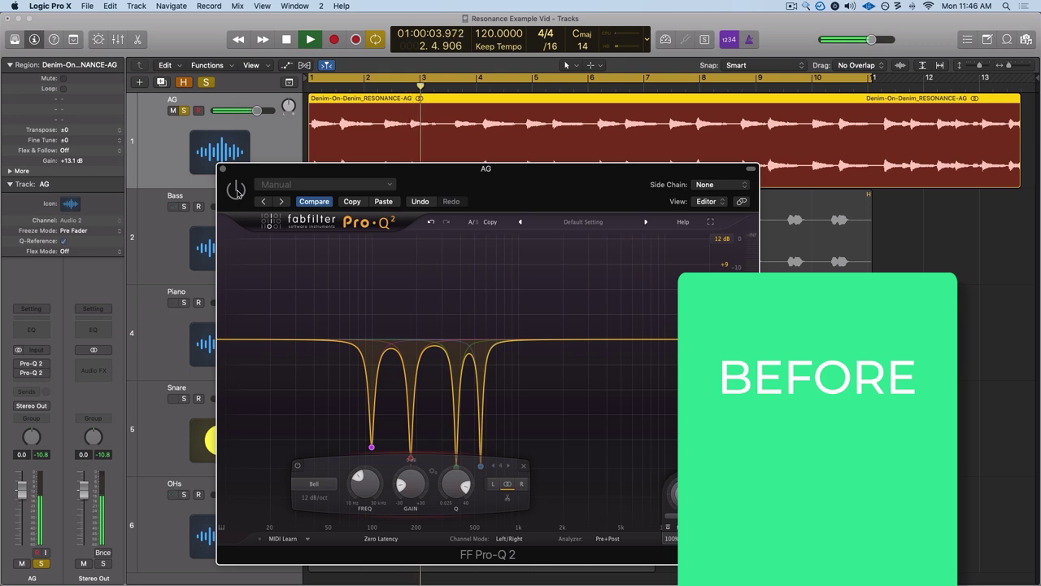
pyautogui.click(237, 191)
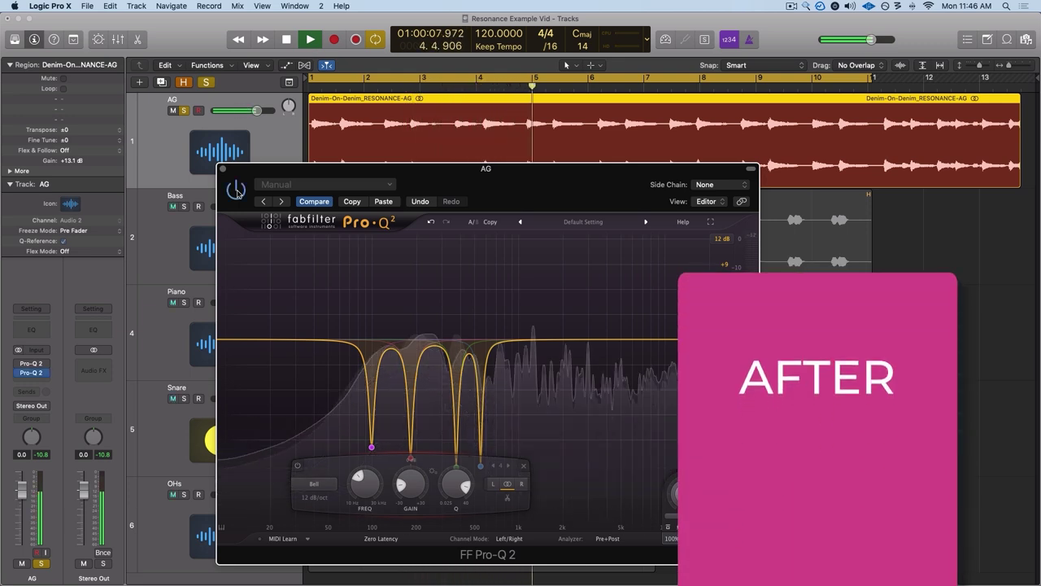
pyautogui.click(237, 190)
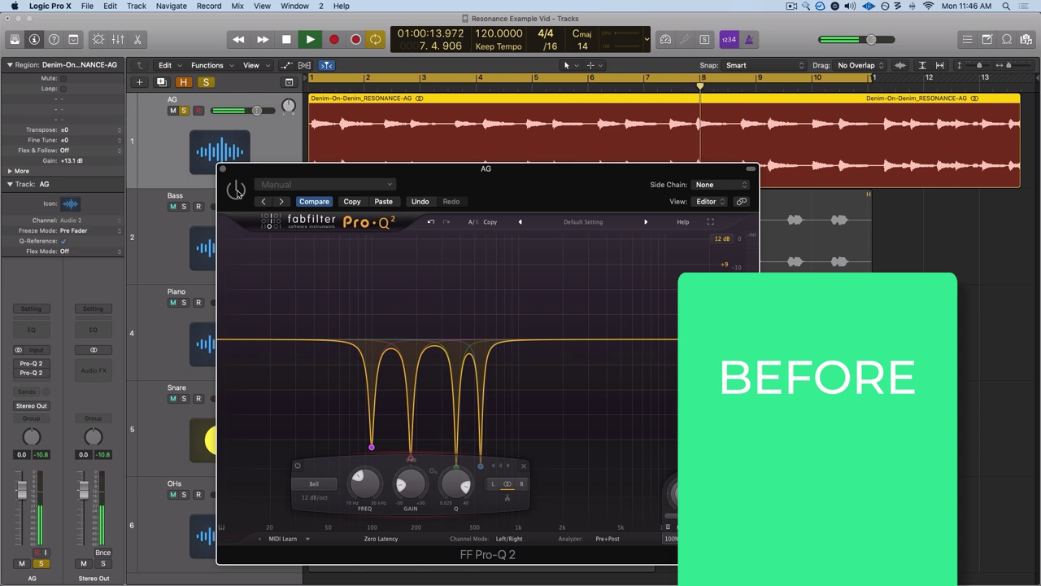
pyautogui.click(237, 190)
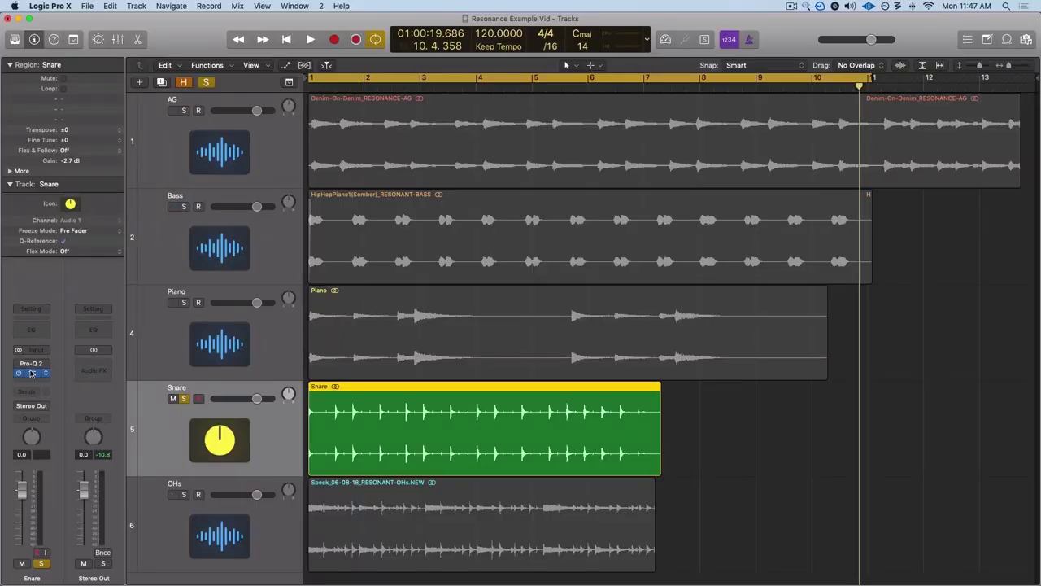
# Step: Open the Snare's Pro-Q 2 with its flat curve and audition the snare through it to bar 5
pyautogui.click(32, 374)
pyautogui.moveTo(256, 48); pyautogui.dragTo(554, 132)
pyautogui.press('space')
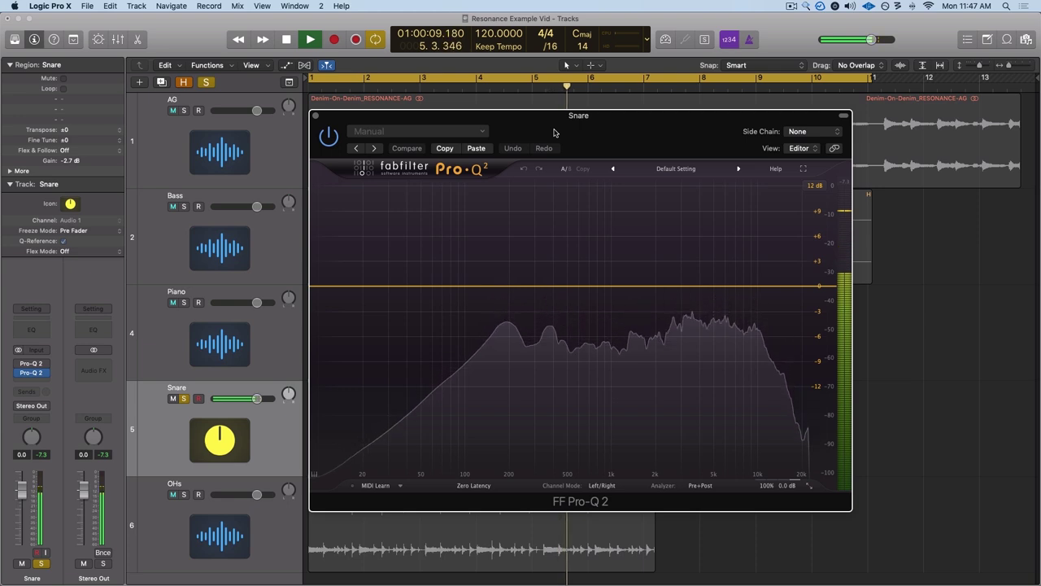
pyautogui.press('space')
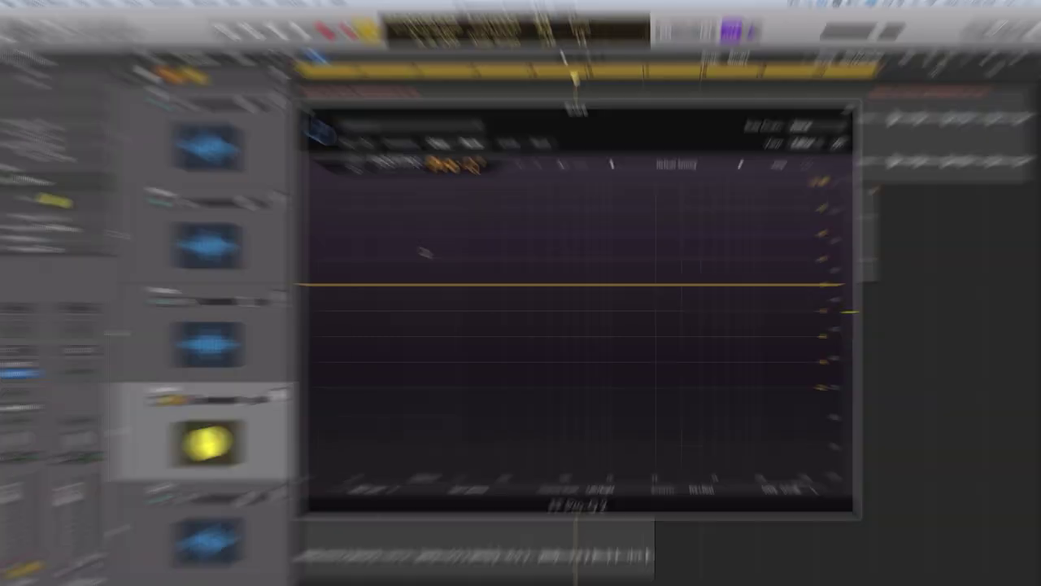
# Step: Add a boosted bell band in the Snare's low end and restart playback to sweep it
pyautogui.moveTo(421, 277); pyautogui.dragTo(417, 188)
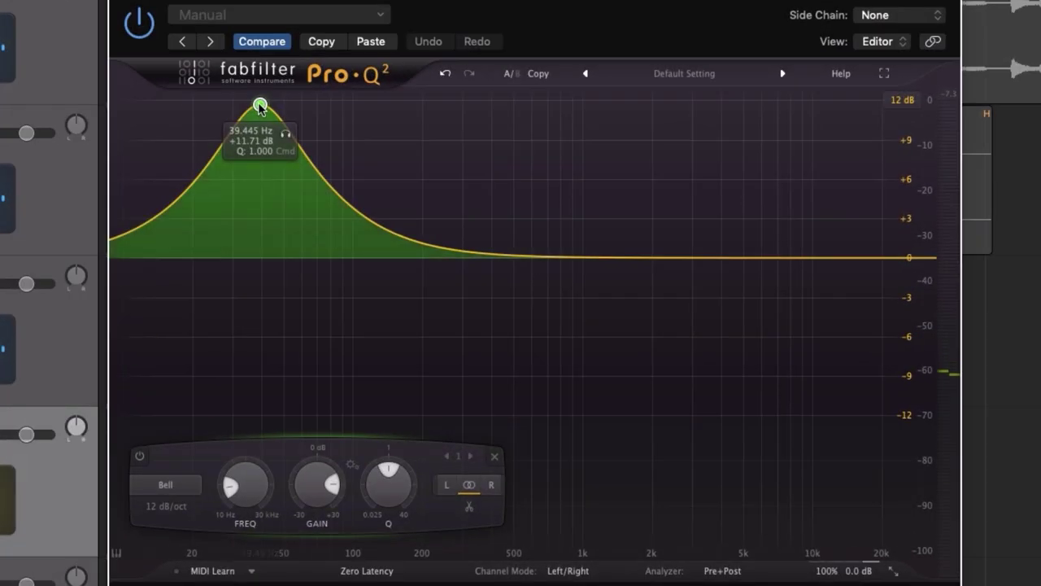
pyautogui.scroll(3, 417, 188)
pyautogui.scroll(1, 277, 110)
pyautogui.moveTo(275, 120); pyautogui.dragTo(440, 122)
pyautogui.press('space')
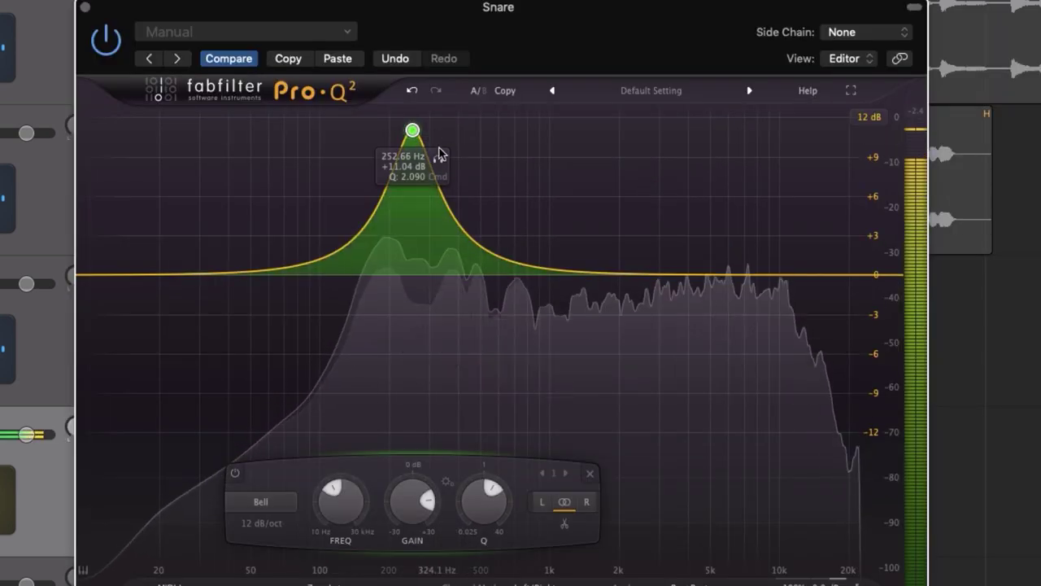
# Step: Solo-sweep the bell to 211 Hz, raise its Q to about 11.05, and lower gain to +0.84 dB
pyautogui.moveTo(439, 160); pyautogui.dragTo(423, 193)
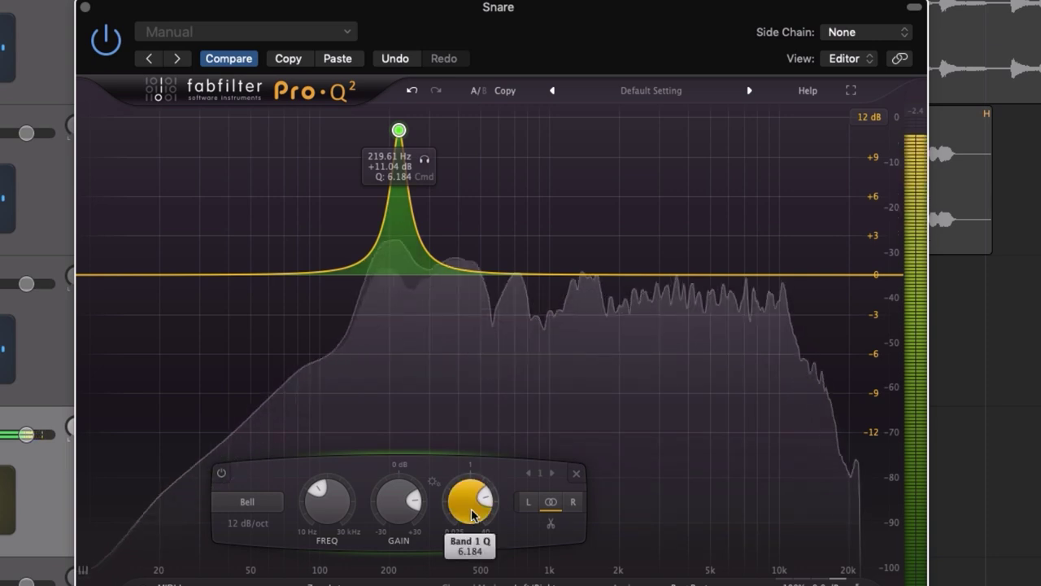
pyautogui.scroll(5, 399, 134)
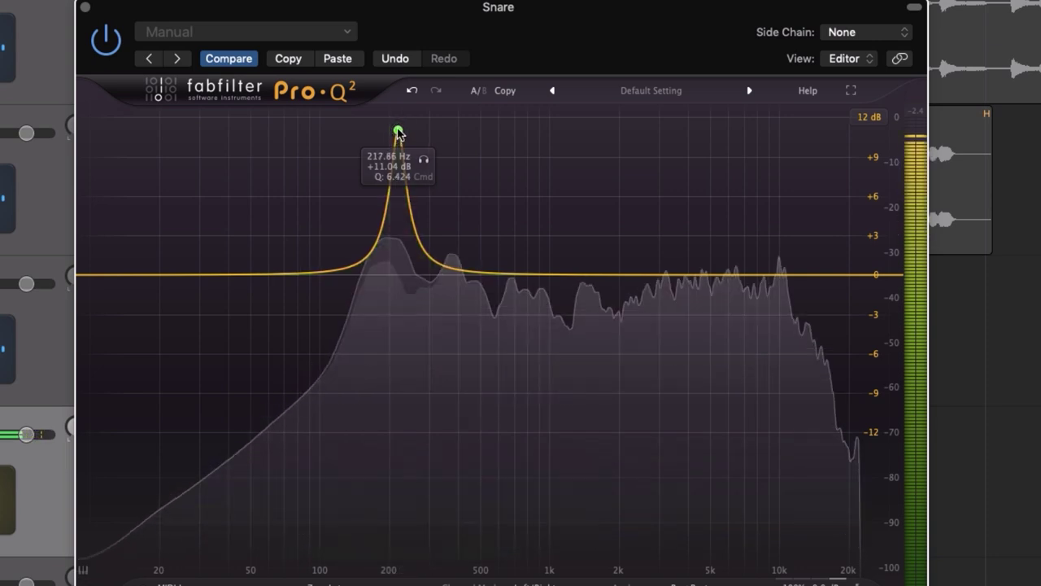
pyautogui.scroll(1, 399, 145)
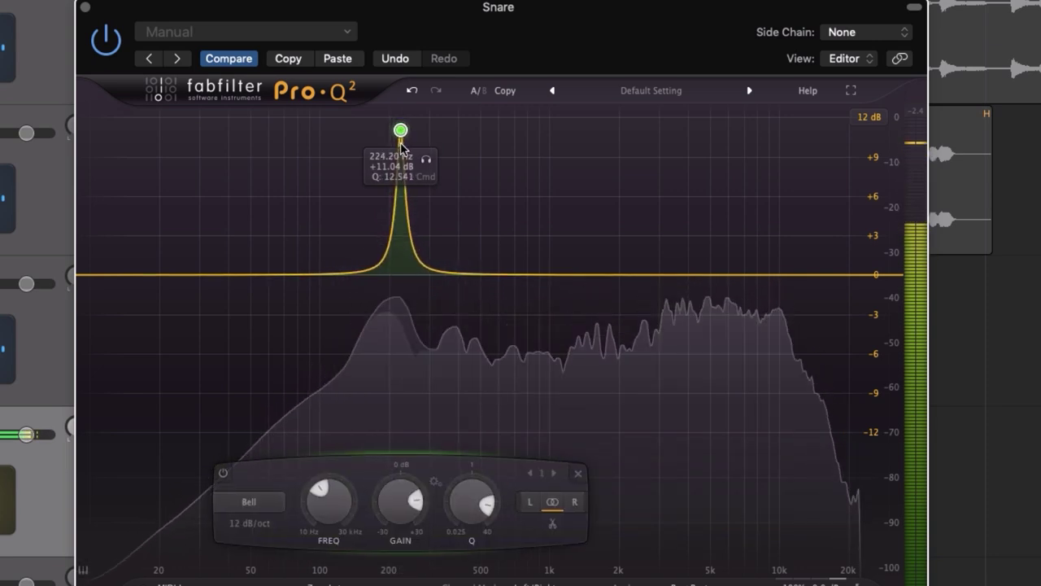
pyautogui.moveTo(402, 146); pyautogui.dragTo(395, 151)
pyautogui.scroll(1, 396, 151)
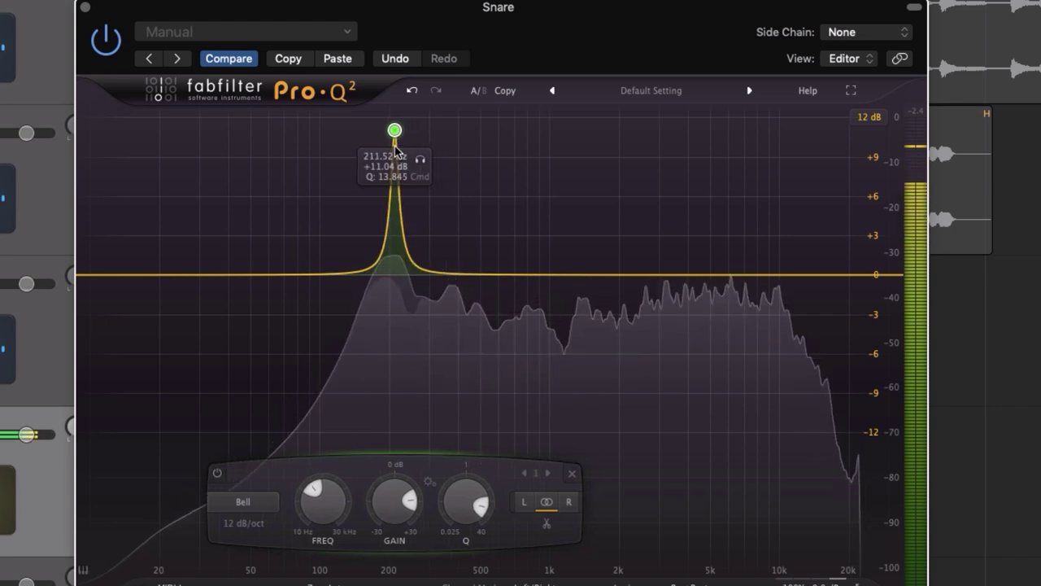
pyautogui.scroll(-2, 395, 149)
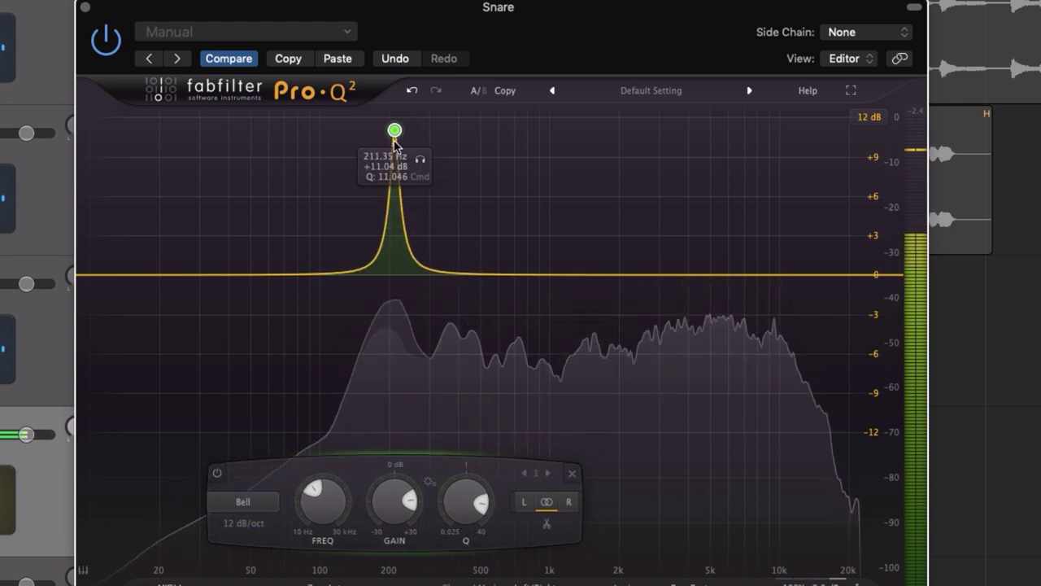
# Step: Cut Snare band 1 to about -10 dB and add a second +11.45 dB bell at 344 Hz
pyautogui.scroll(-4, 395, 542)
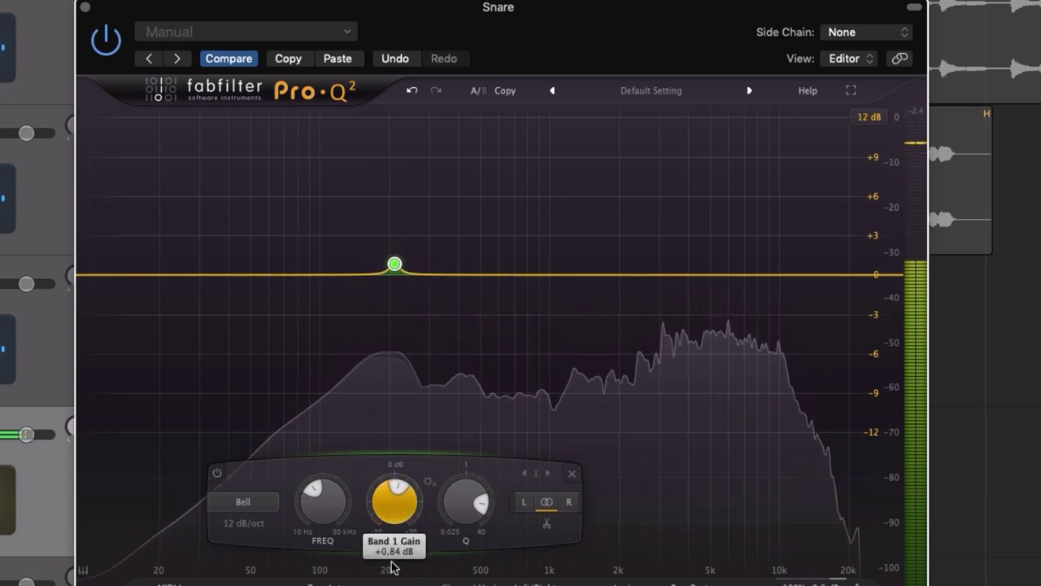
pyautogui.moveTo(395, 501); pyautogui.dragTo(394, 497)
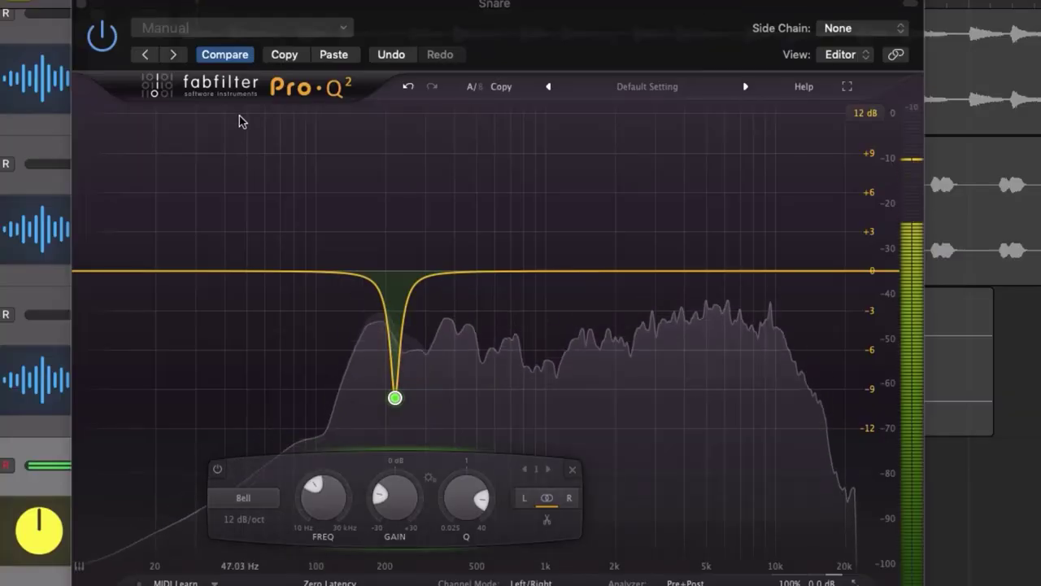
pyautogui.moveTo(240, 121); pyautogui.dragTo(440, 150)
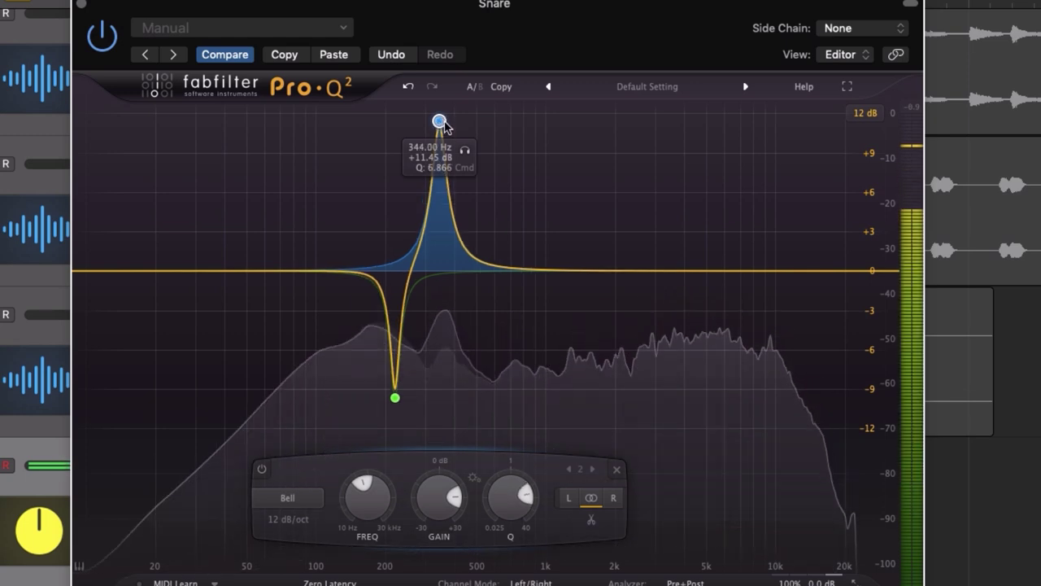
# Step: Turn Snare band 2 near 344 Hz into a deep notch with Q about 13.8
pyautogui.scroll(2, 445, 128)
pyautogui.scroll(2, 445, 132)
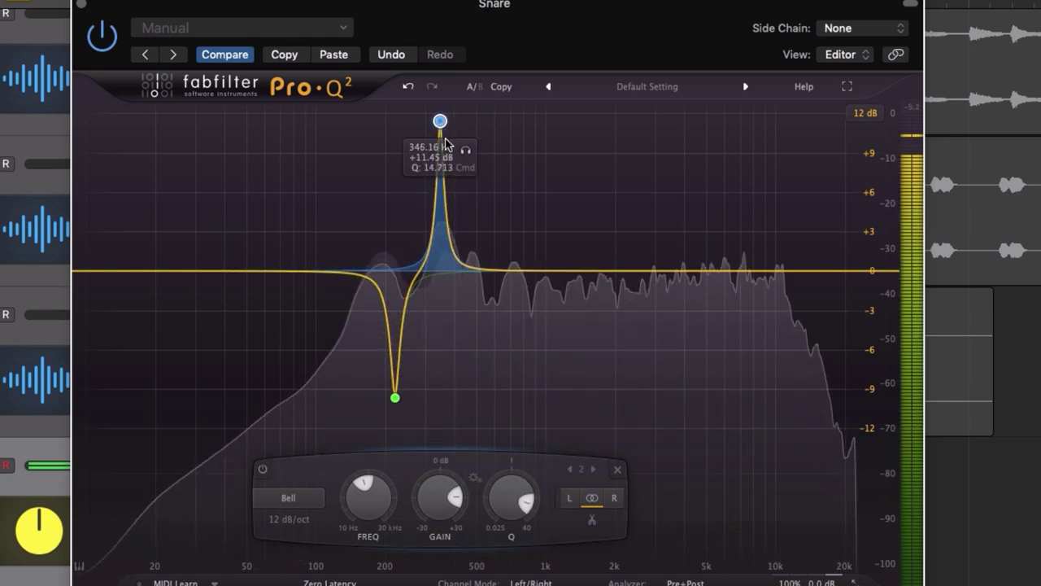
pyautogui.moveTo(448, 140); pyautogui.dragTo(452, 138)
pyautogui.scroll(-1, 453, 140)
pyautogui.scroll(-1, 453, 140)
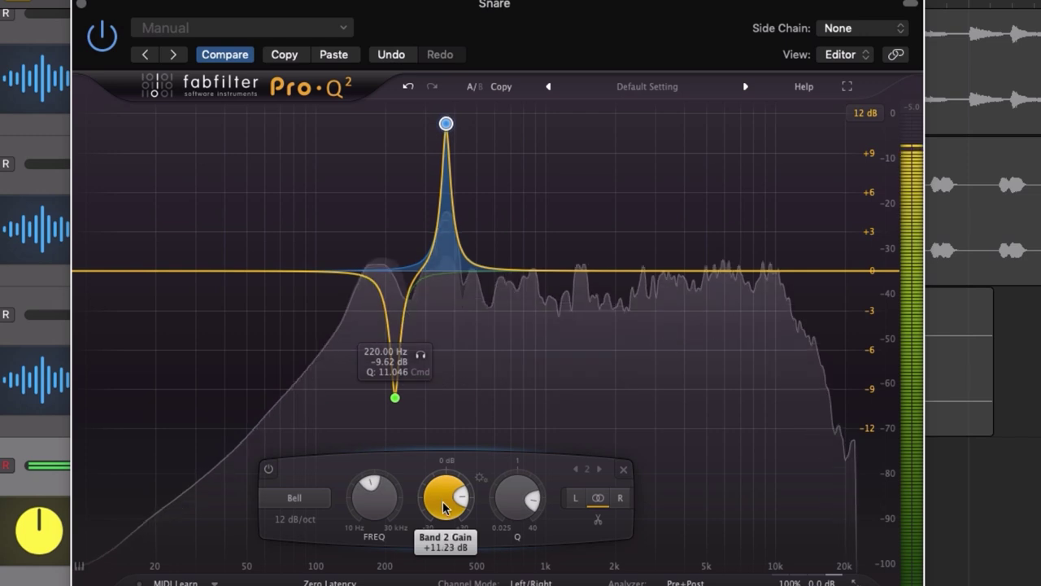
pyautogui.moveTo(444, 509); pyautogui.dragTo(446, 549)
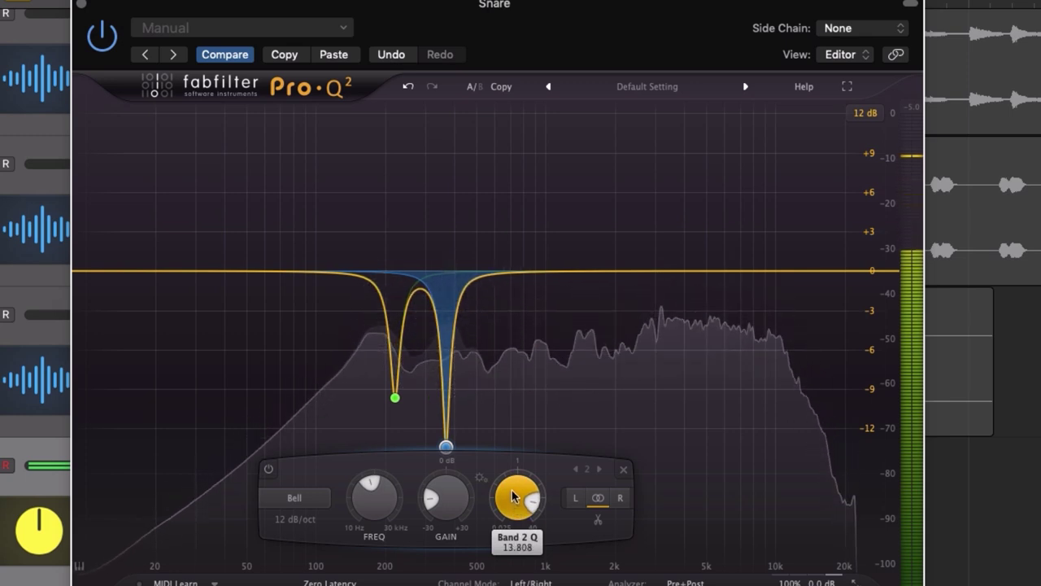
pyautogui.moveTo(399, 18); pyautogui.dragTo(424, 17)
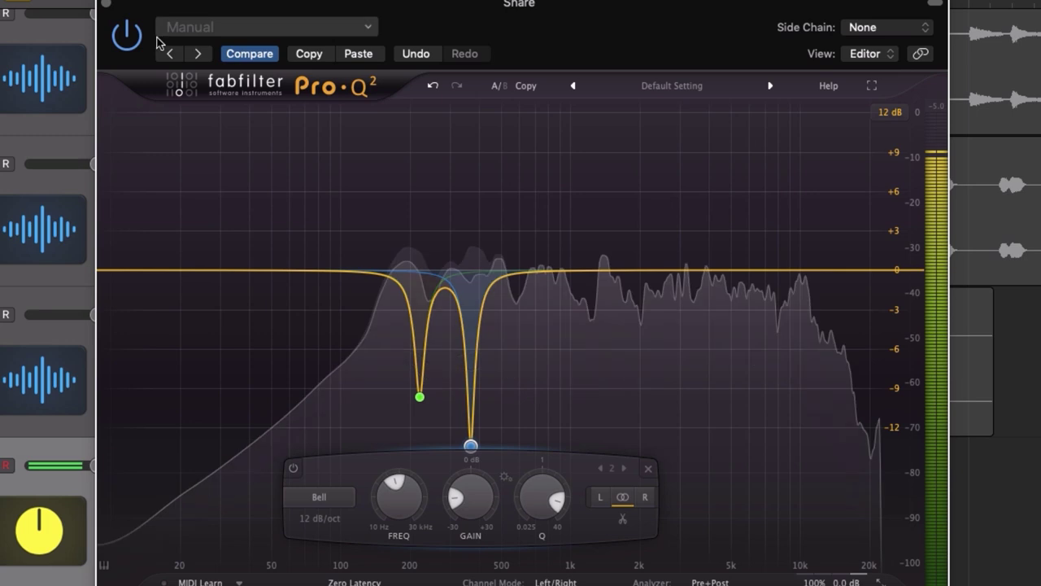
# Step: A/B the Snare notch EQ by bypassing and re-enabling Pro-Q 2 twice
pyautogui.click(127, 38)
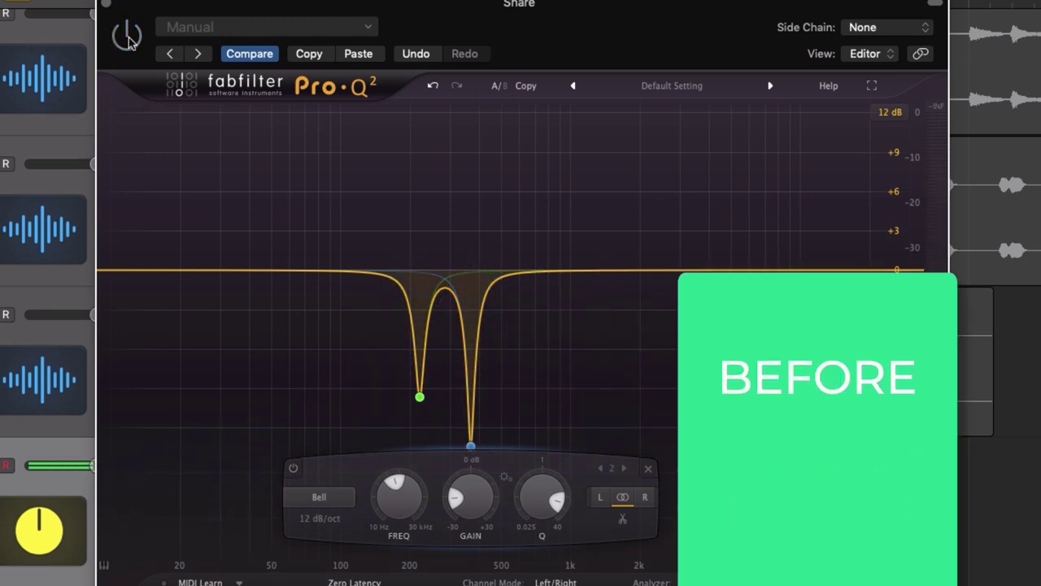
pyautogui.click(127, 35)
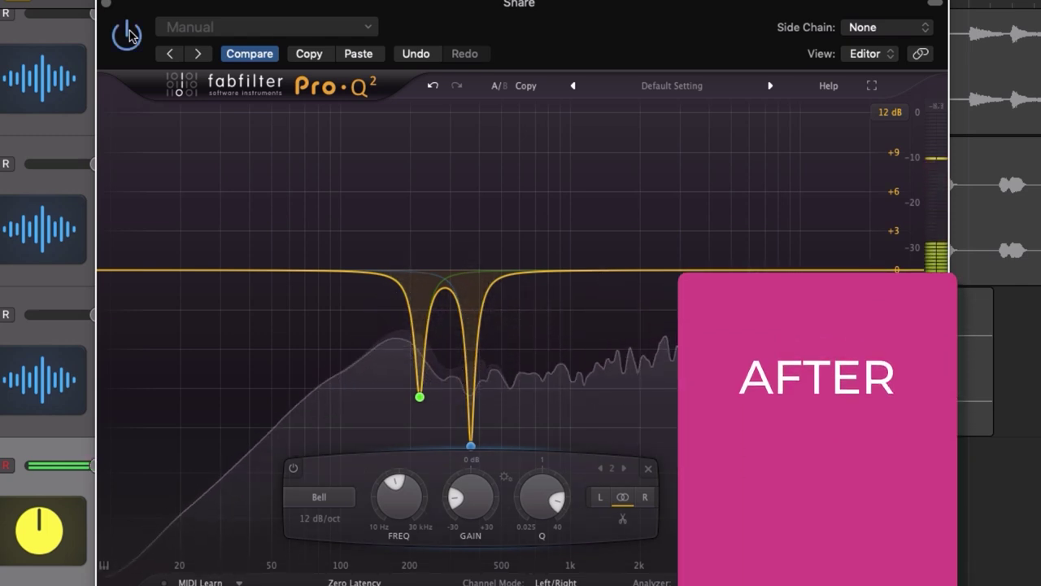
pyautogui.click(128, 35)
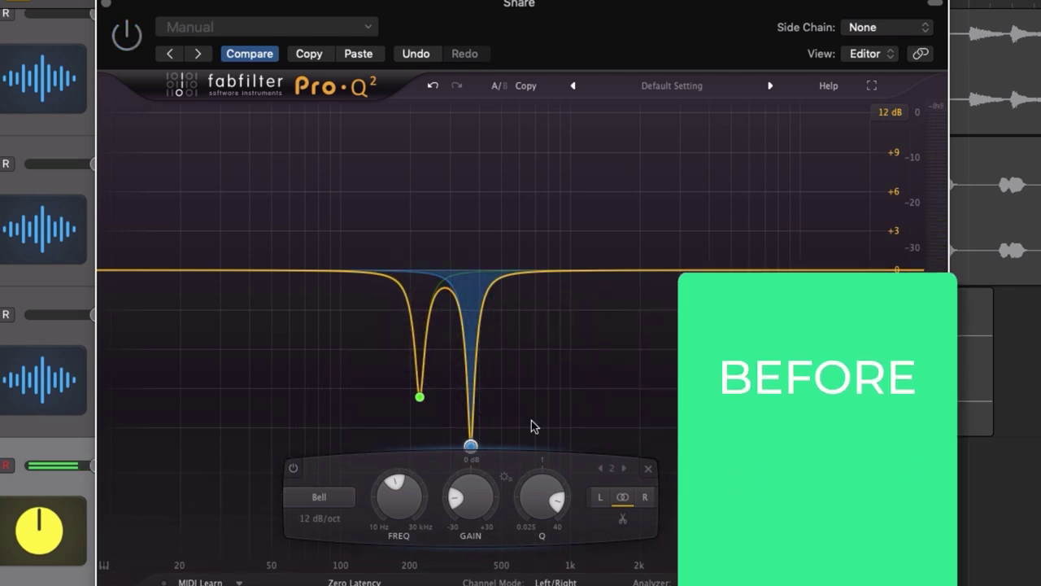
pyautogui.click(127, 36)
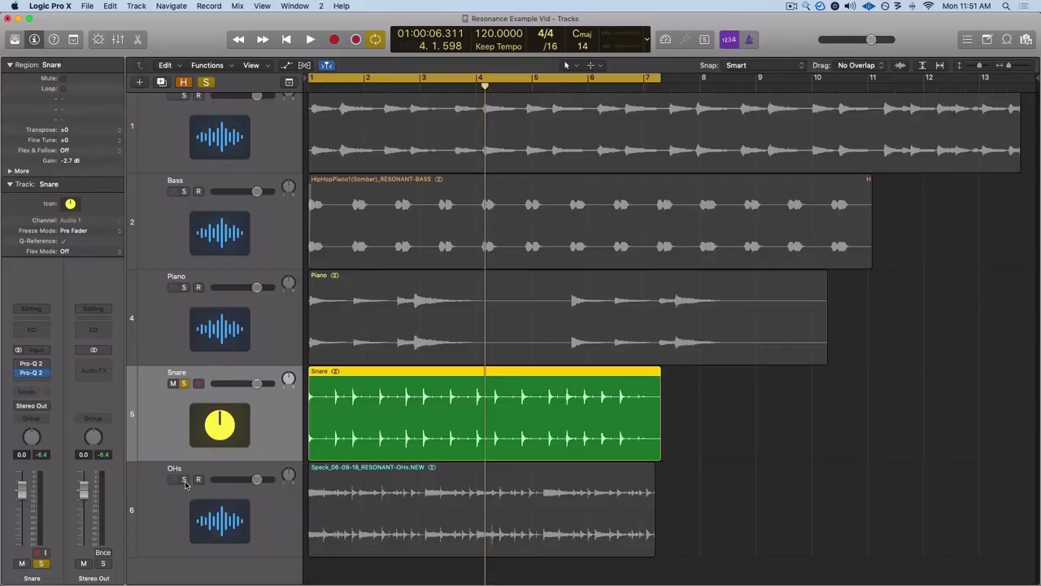
# Step: Select the OHs track
pyautogui.click(185, 484)
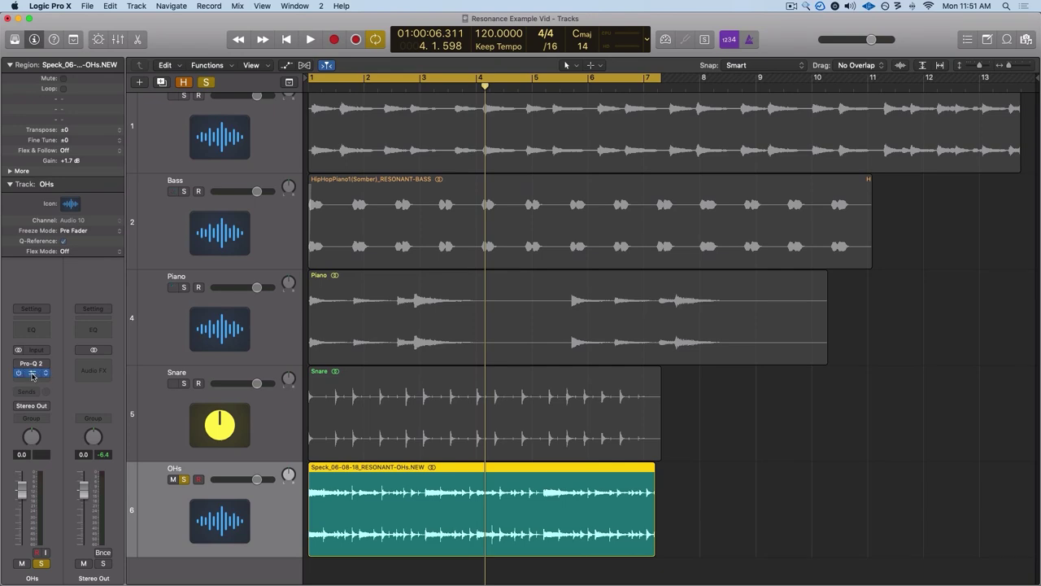
# Step: Open the OHs Pro-Q 2 and audition the overheads through its flat curve
pyautogui.click(32, 372)
pyautogui.press('space')
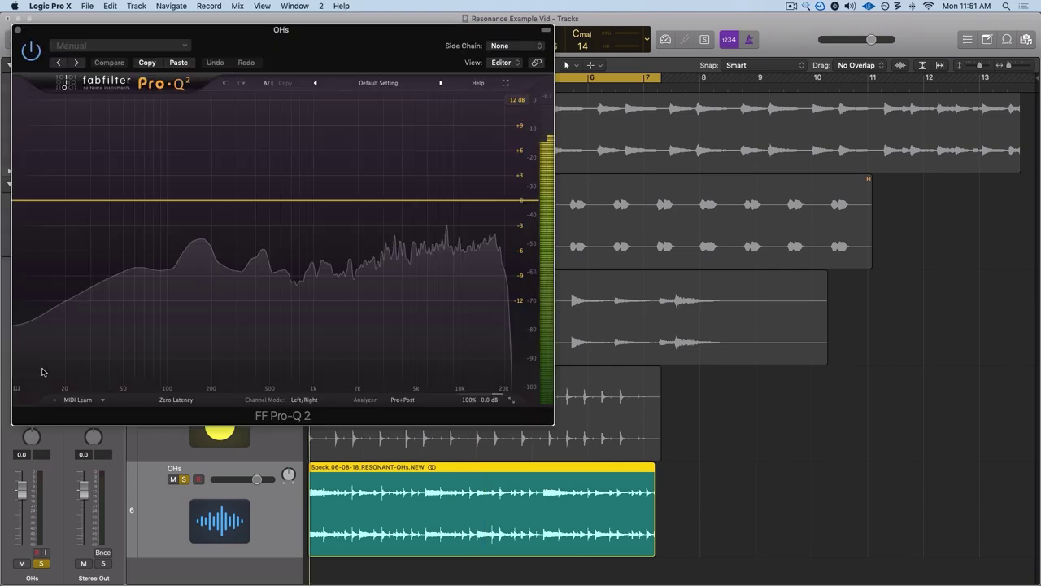
pyautogui.moveTo(289, 37); pyautogui.dragTo(534, 173)
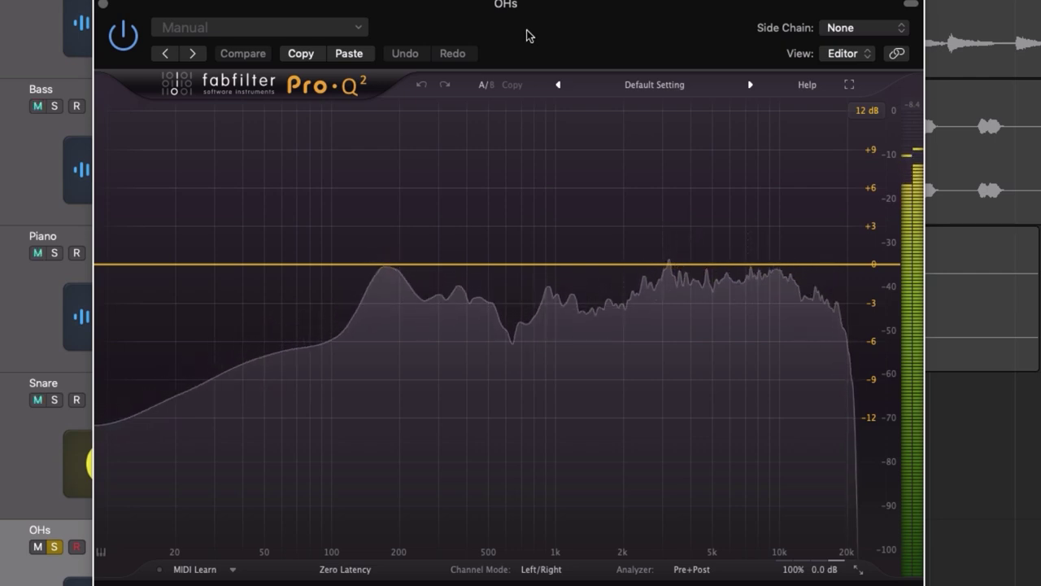
pyautogui.press('space')
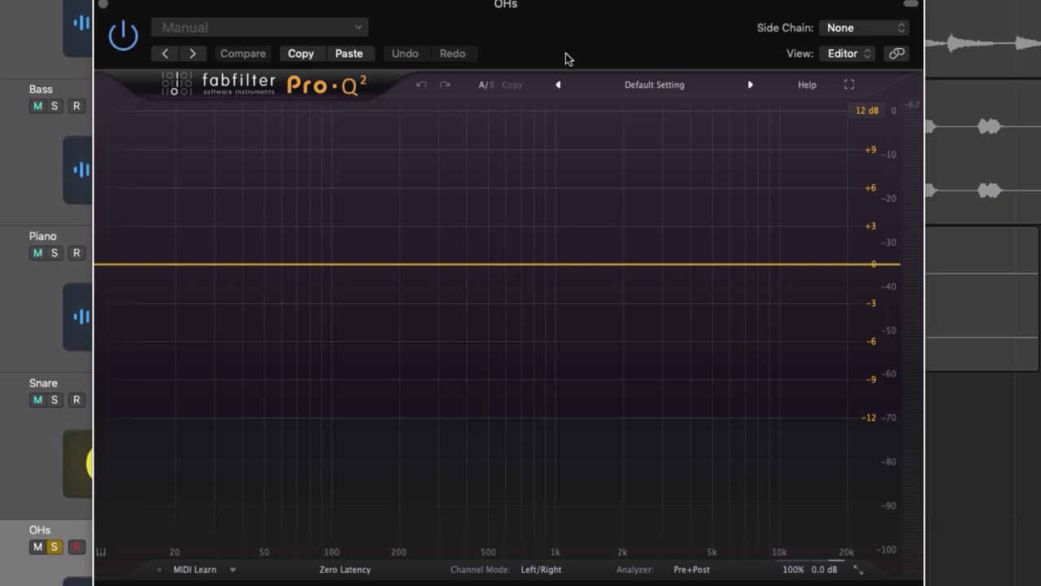
# Step: Add an OHs bell, sweep it upward and make a notch at 2493.6 Hz, -13.18 dB, Q 15.376
pyautogui.doubleClick(424, 122)
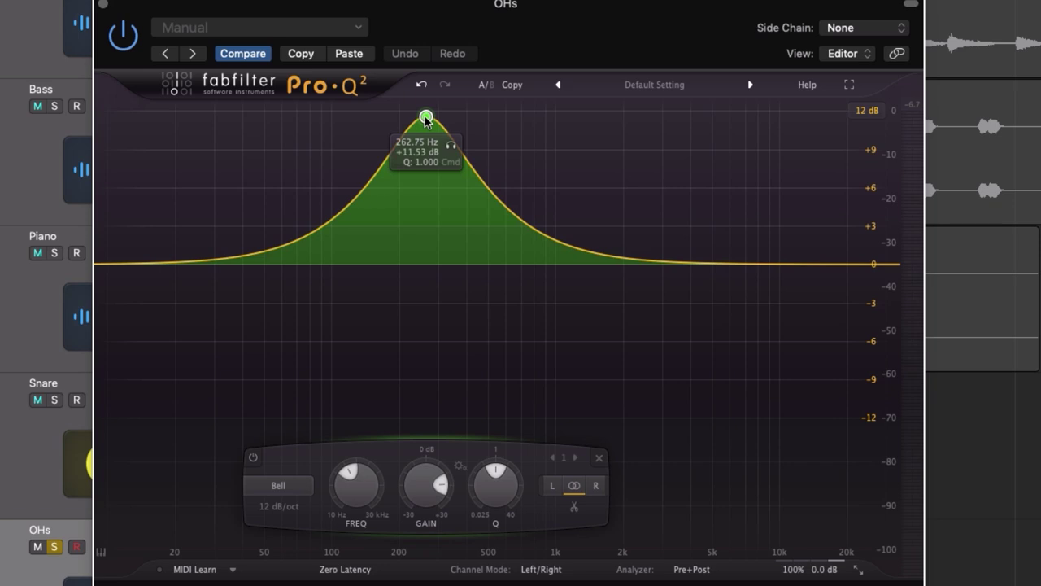
pyautogui.moveTo(427, 120); pyautogui.dragTo(645, 184)
pyautogui.scroll(3, 452, 118)
pyautogui.scroll(1, 569, 140)
pyautogui.scroll(1, 658, 141)
pyautogui.scroll(-1, 708, 142)
pyautogui.scroll(2, 662, 142)
pyautogui.scroll(3, 648, 152)
pyautogui.scroll(3, 652, 162)
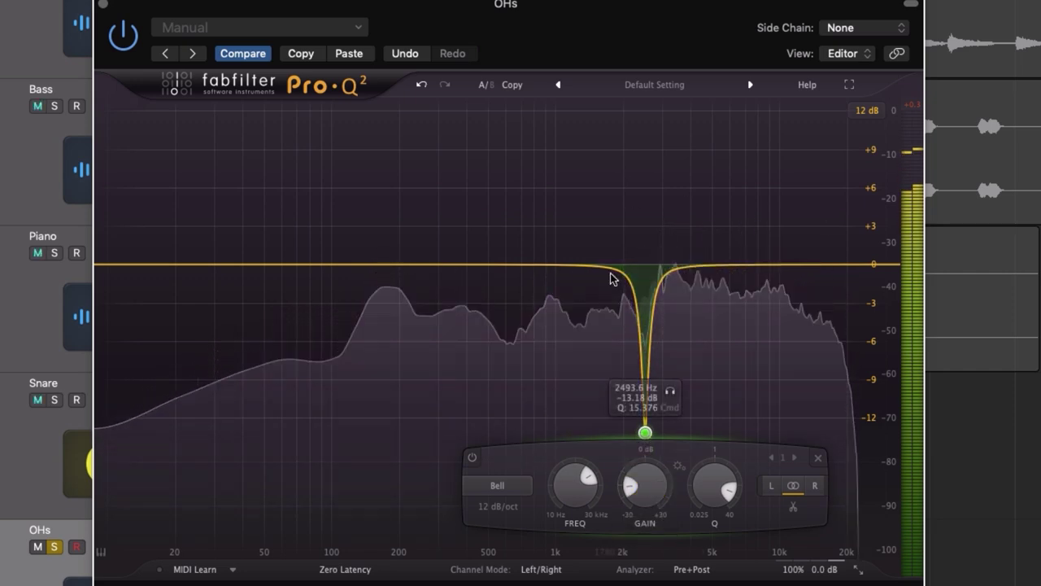
# Step: Add OHs band 2 as a notch at 5226.3 Hz, -6.47 dB, Q 10.075
pyautogui.doubleClick(423, 125)
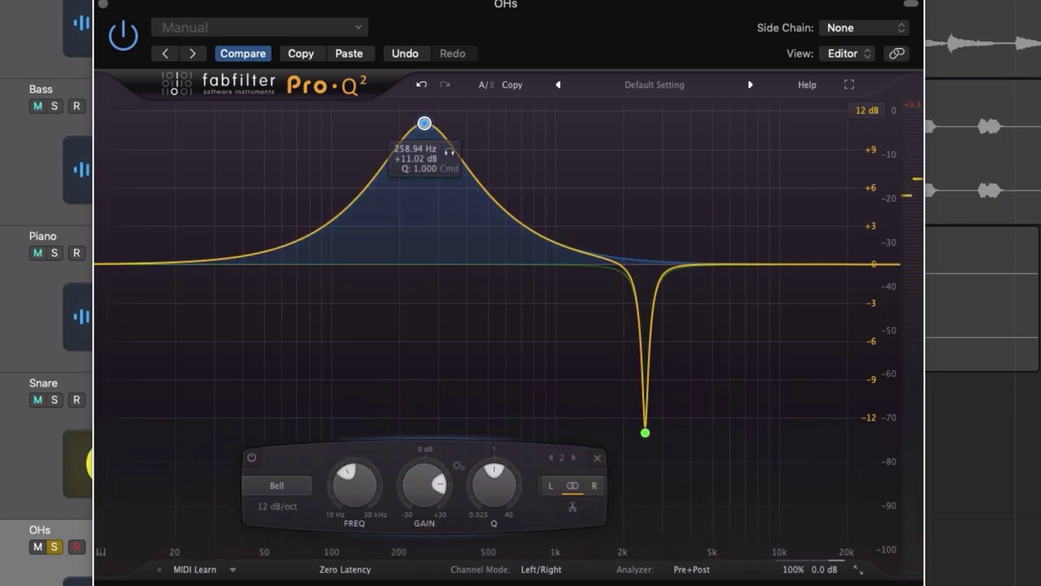
pyautogui.moveTo(424, 123); pyautogui.dragTo(716, 144)
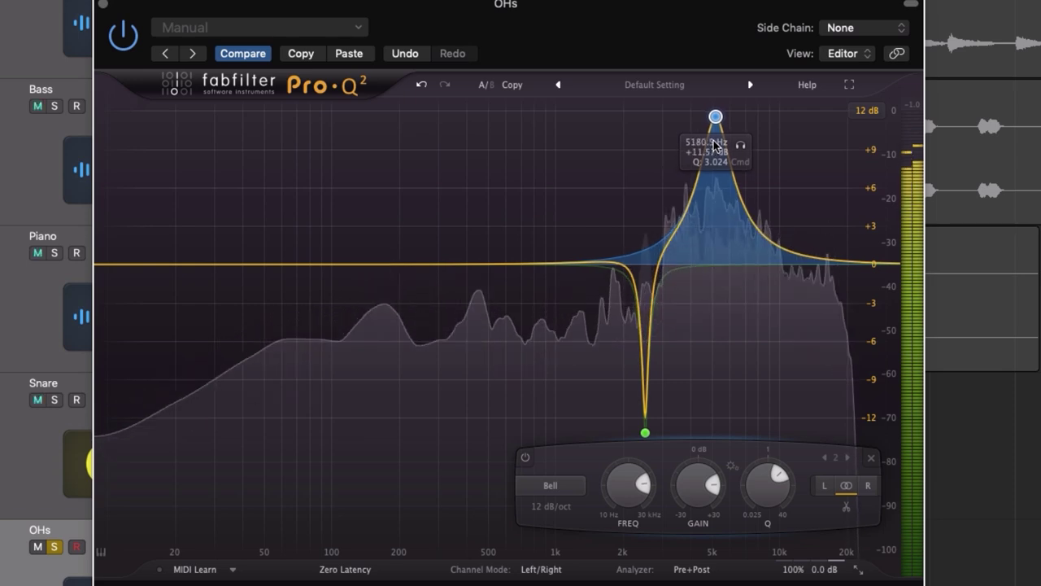
pyautogui.moveTo(715, 155); pyautogui.dragTo(714, 157)
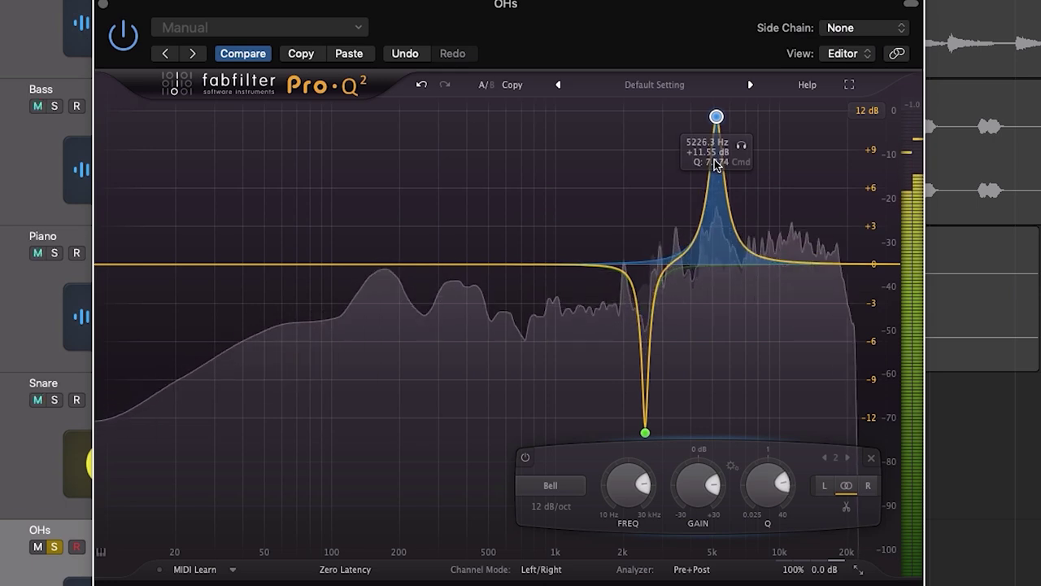
pyautogui.moveTo(698, 485); pyautogui.dragTo(690, 585)
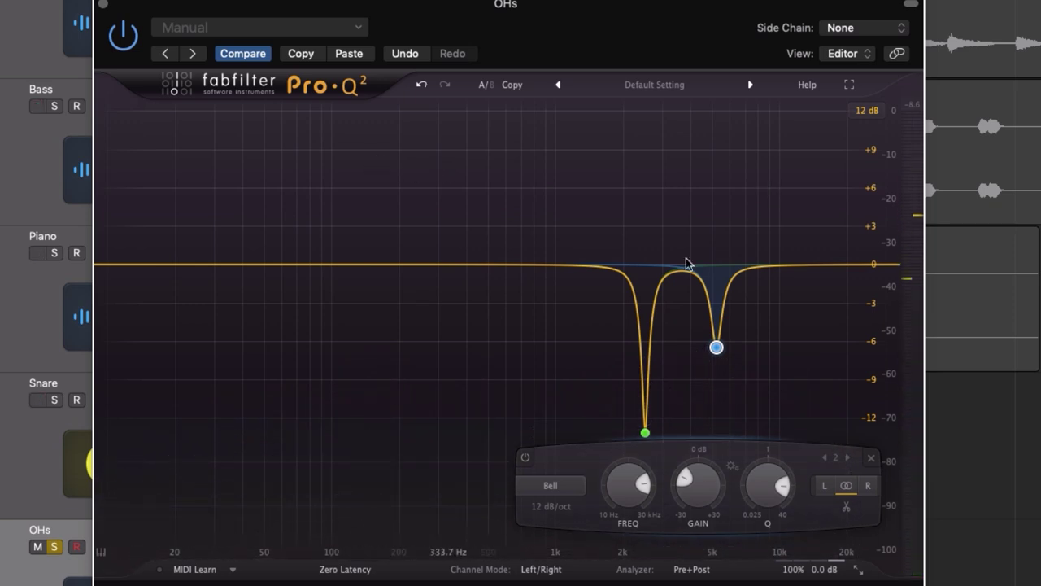
# Step: Add OHs band 3, tune it near 10 kHz during playback, and cut it to -6.00 dB
pyautogui.moveTo(413, 137); pyautogui.dragTo(781, 131)
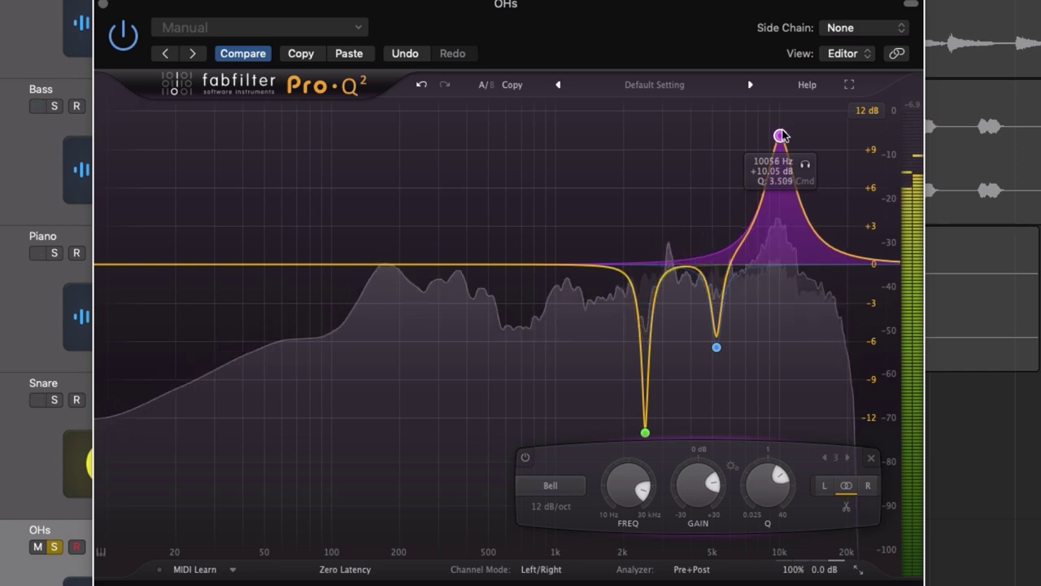
pyautogui.press('space')
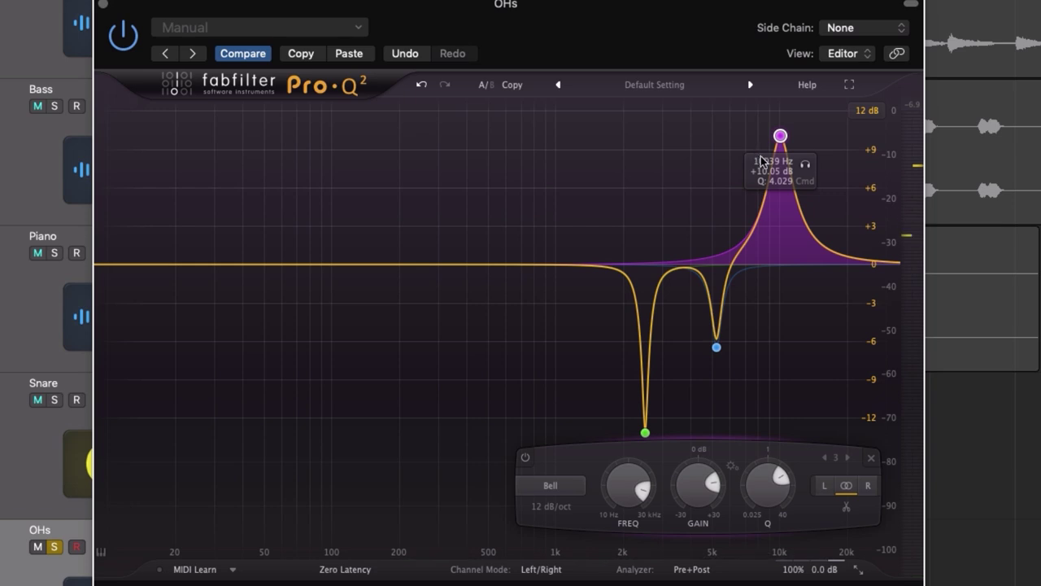
pyautogui.press('space')
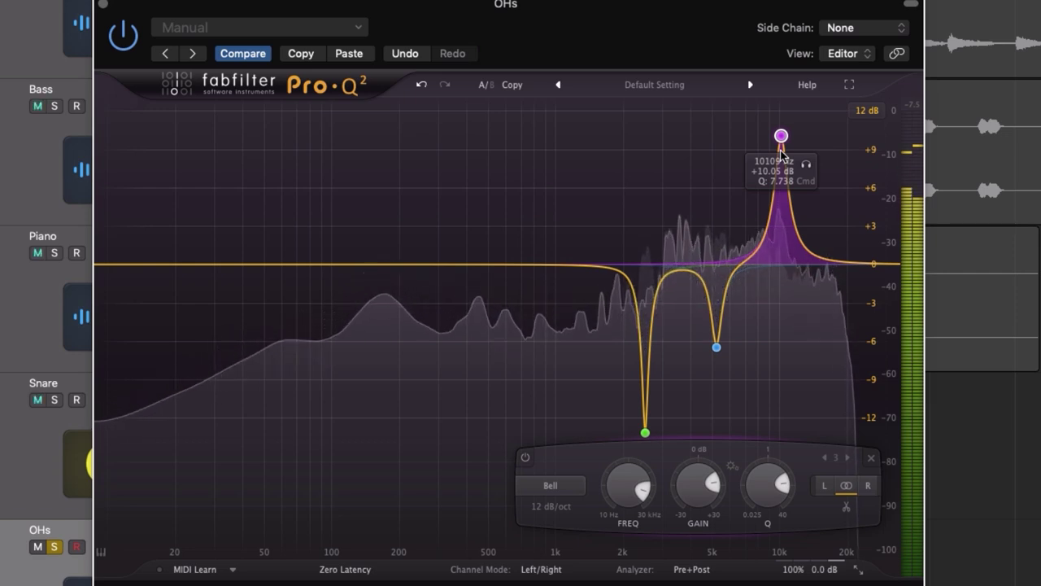
pyautogui.moveTo(779, 144); pyautogui.dragTo(784, 145)
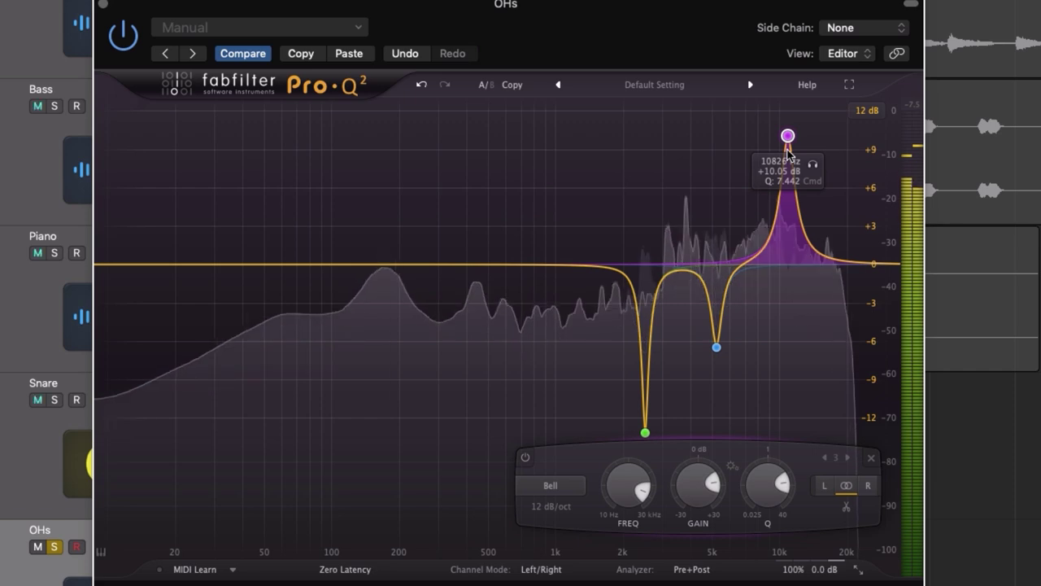
pyautogui.moveTo(785, 148); pyautogui.dragTo(778, 150)
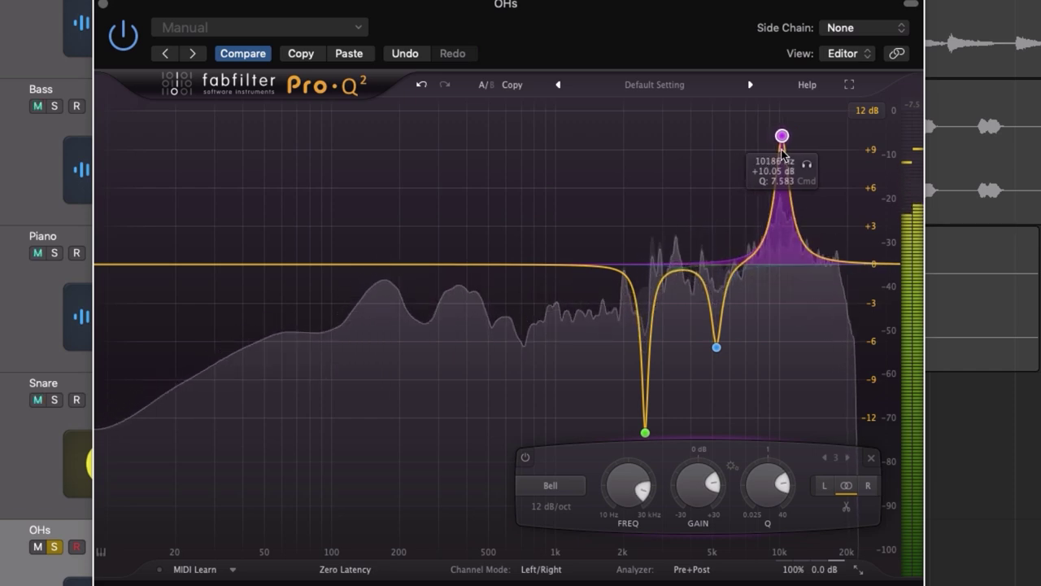
pyautogui.moveTo(698, 487); pyautogui.dragTo(697, 579)
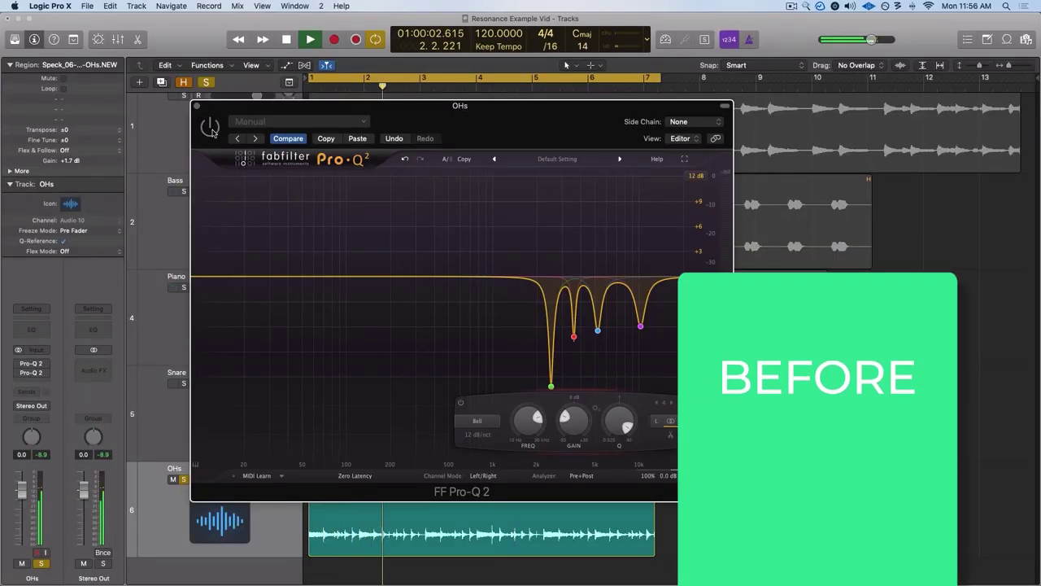
# Step: Switch the OHs Pro-Q 2 back on mid-playback to hear the notches, then stop at bar 5
pyautogui.click(211, 129)
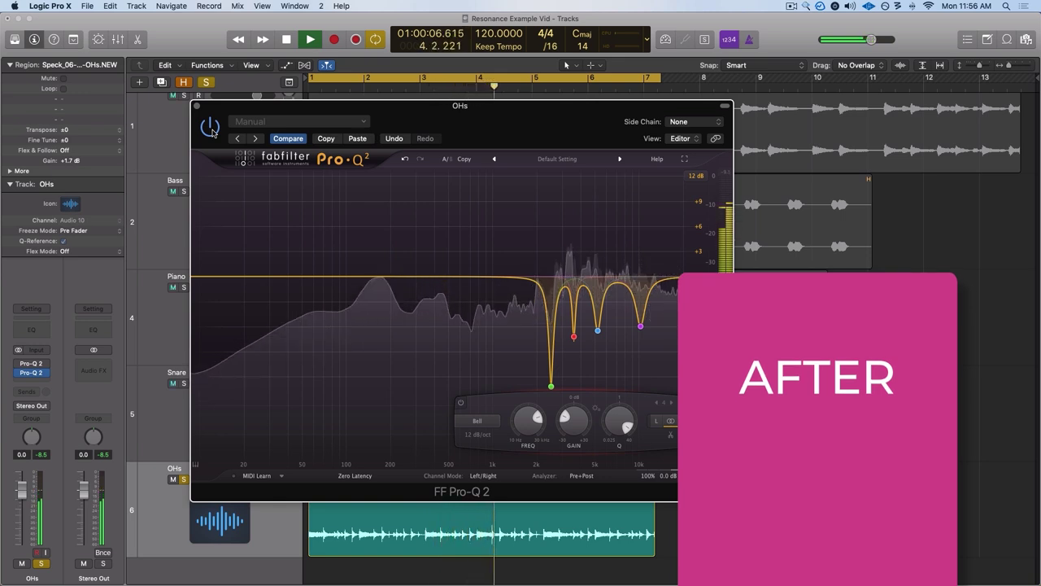
pyautogui.press('space')
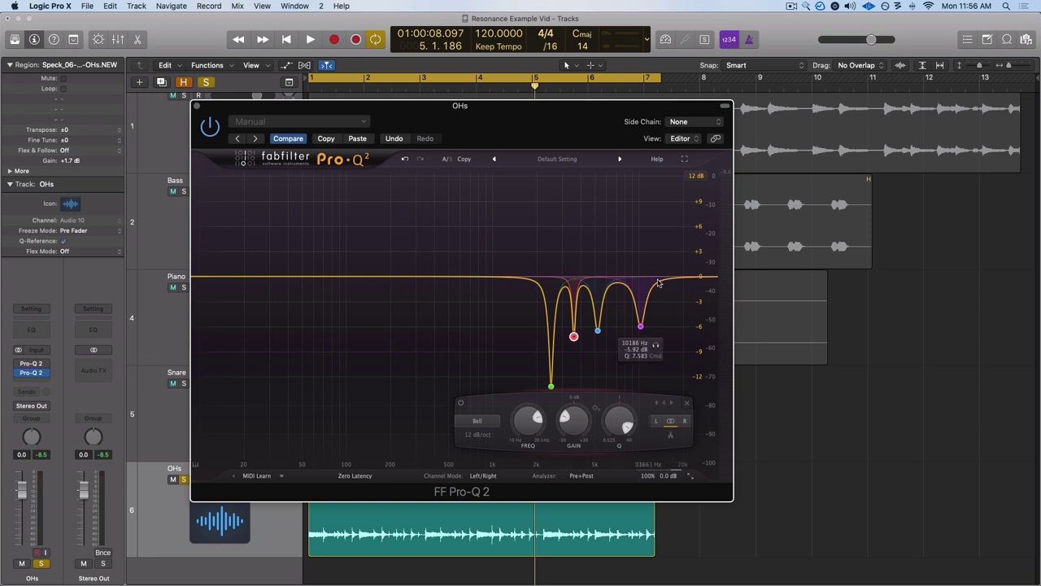
# Step: Add a new band to the OHs EQ as a high shelf placed near 2.5 kHz
pyautogui.doubleClick(513, 239)
pyautogui.rightClick(513, 239)
pyautogui.moveTo(560, 258)
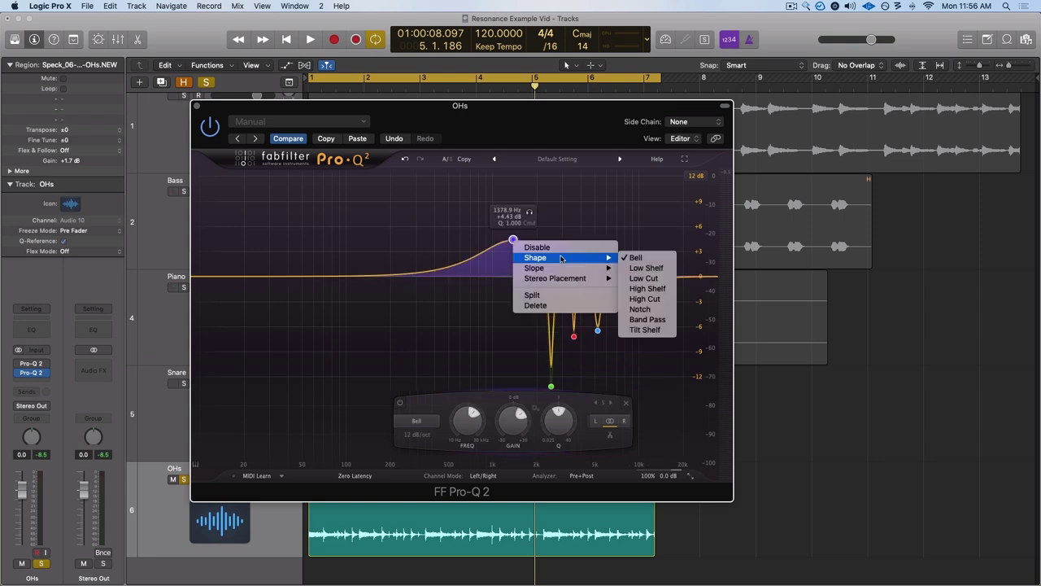
pyautogui.click(647, 289)
pyautogui.moveTo(515, 260); pyautogui.dragTo(567, 297)
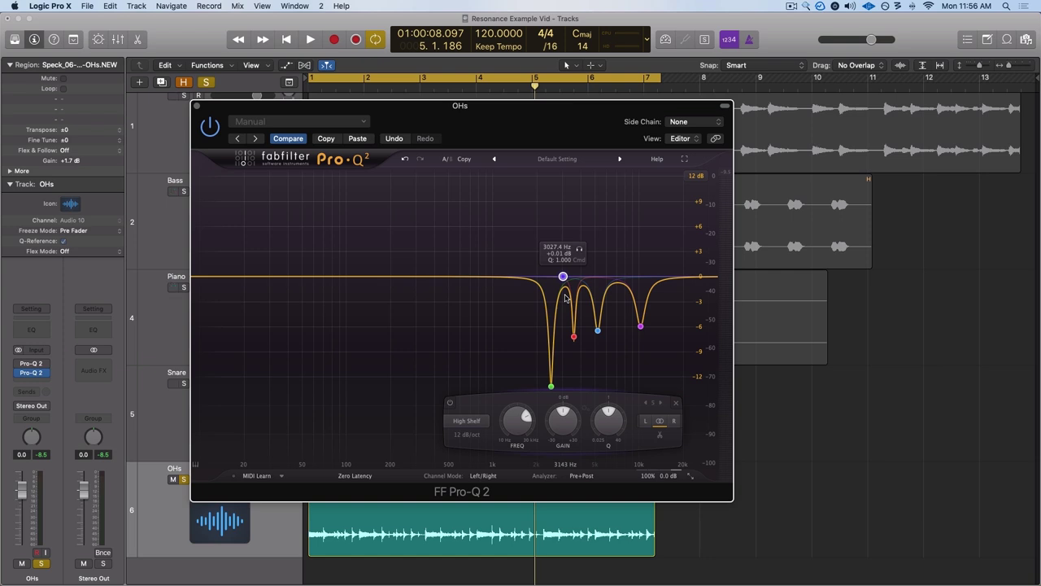
# Step: Raise the high shelf to about +3 dB while auditioning playback, then stop
pyautogui.press('space')
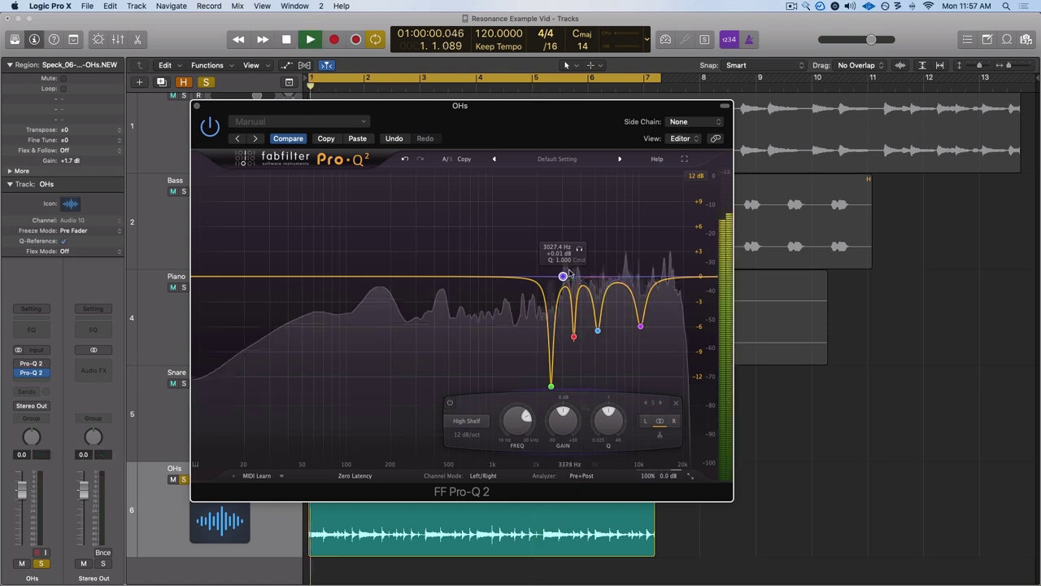
pyautogui.moveTo(563, 277)
pyautogui.mouseDown()
pyautogui.moveTo(564, 250)
pyautogui.moveTo(550, 263)
pyautogui.mouseUp()
pyautogui.press('space')
# Step: Bypass the OHs Pro-Q 2 and restart playback to hear the original sound
pyautogui.moveTo(380, 106); pyautogui.dragTo(363, 116)
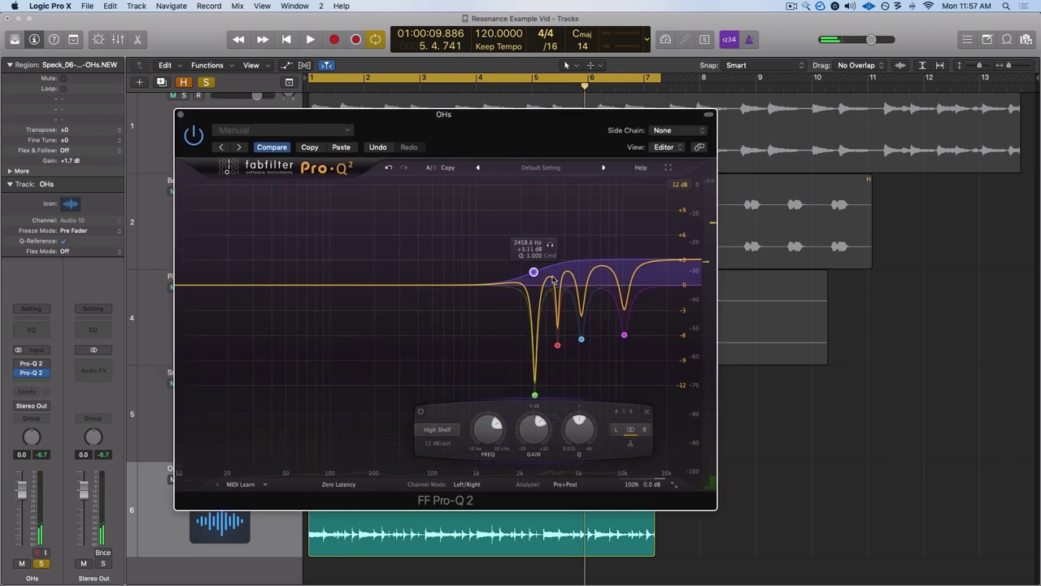
pyautogui.click(194, 135)
pyautogui.press('space')
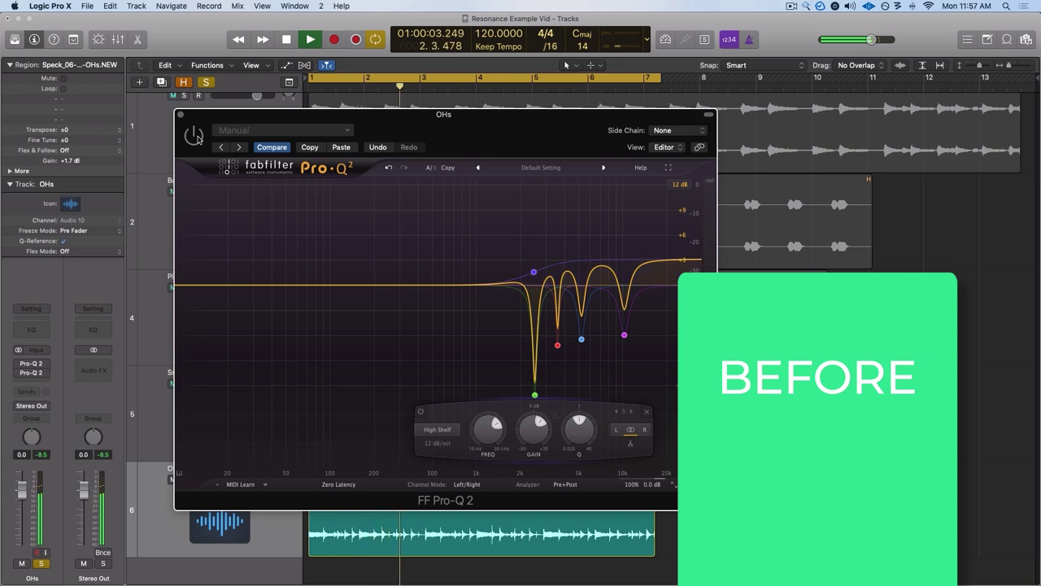
# Step: Re-enable the OHs EQ and ease the high shelf to about 2876 Hz at +1.67 dB
pyautogui.click(195, 136)
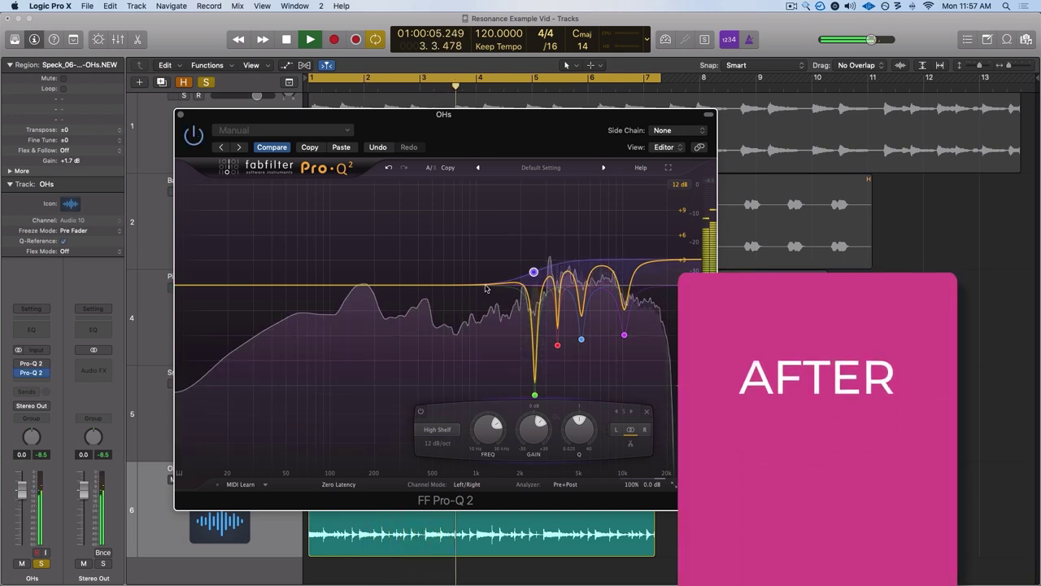
pyautogui.moveTo(533, 275)
pyautogui.moveTo(533, 276); pyautogui.dragTo(543, 280)
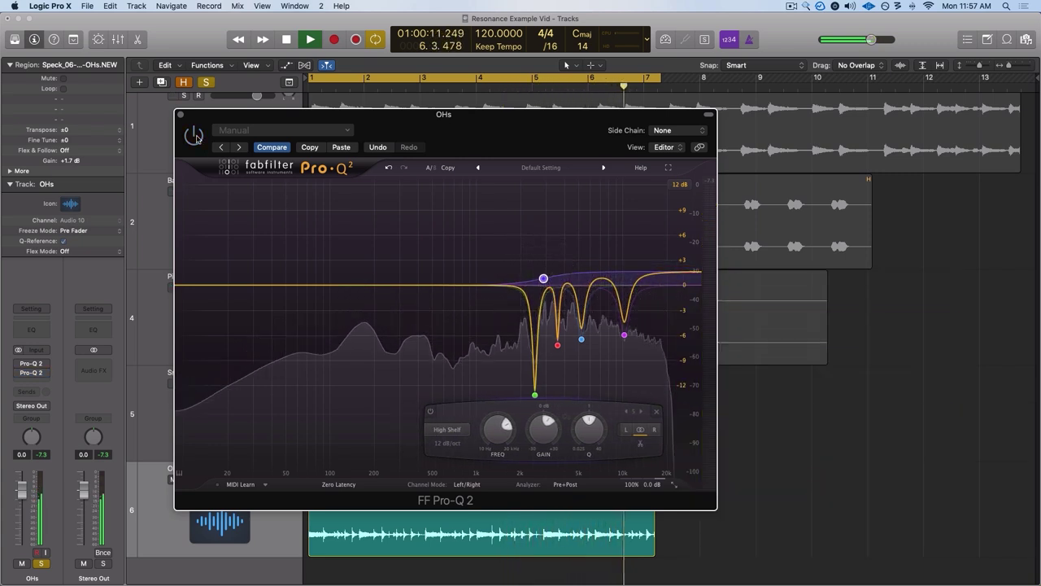